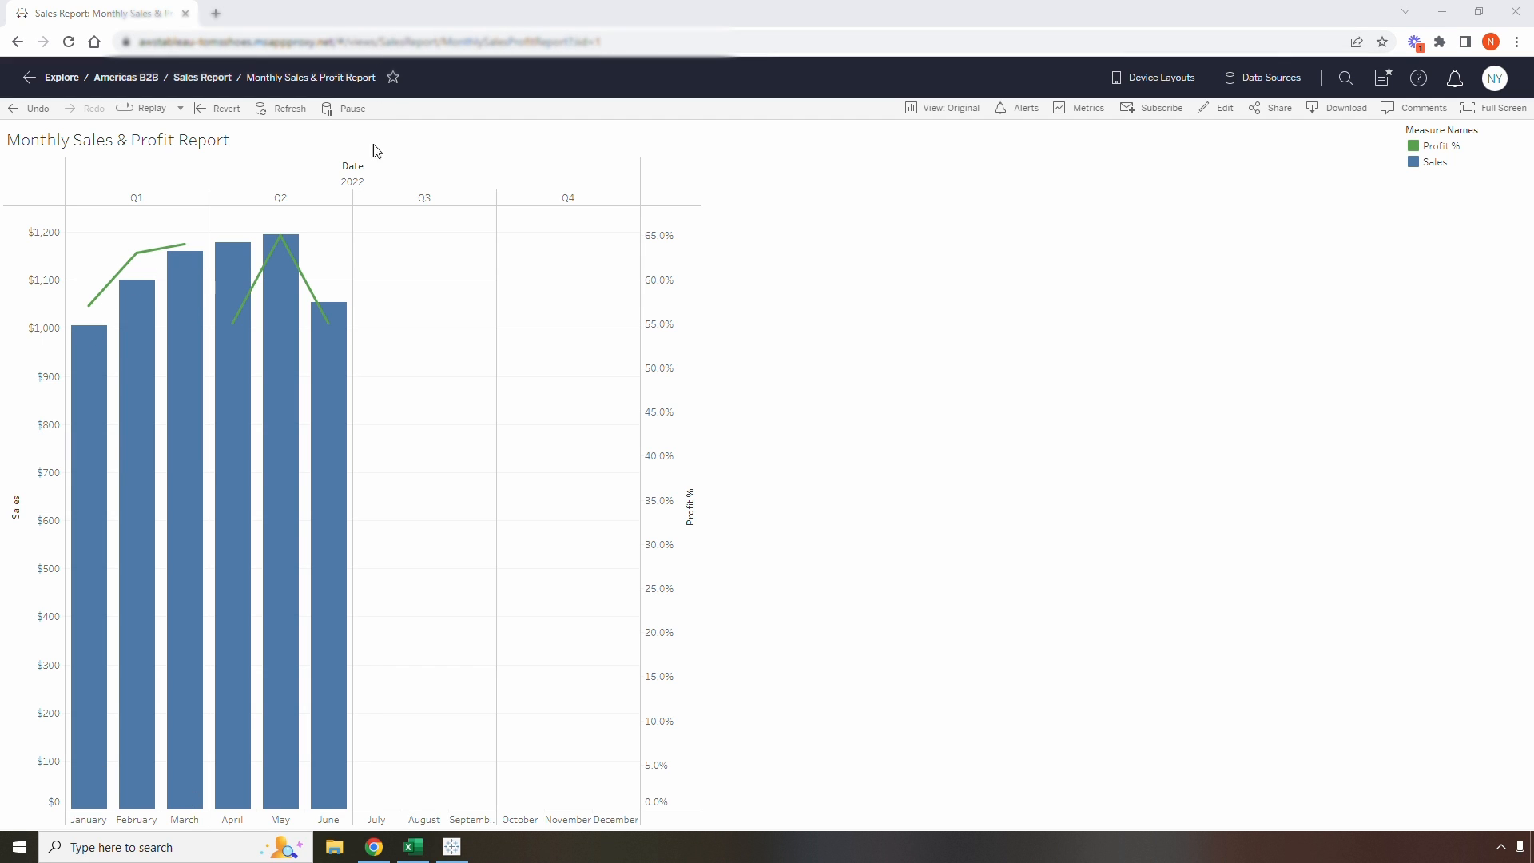
Switch to the SalesData workbook in Excel and review the Date, Sales, Profit $ and Profit % columns on Sheet1
{"action": "left_click", "coordinate": [414, 848]}
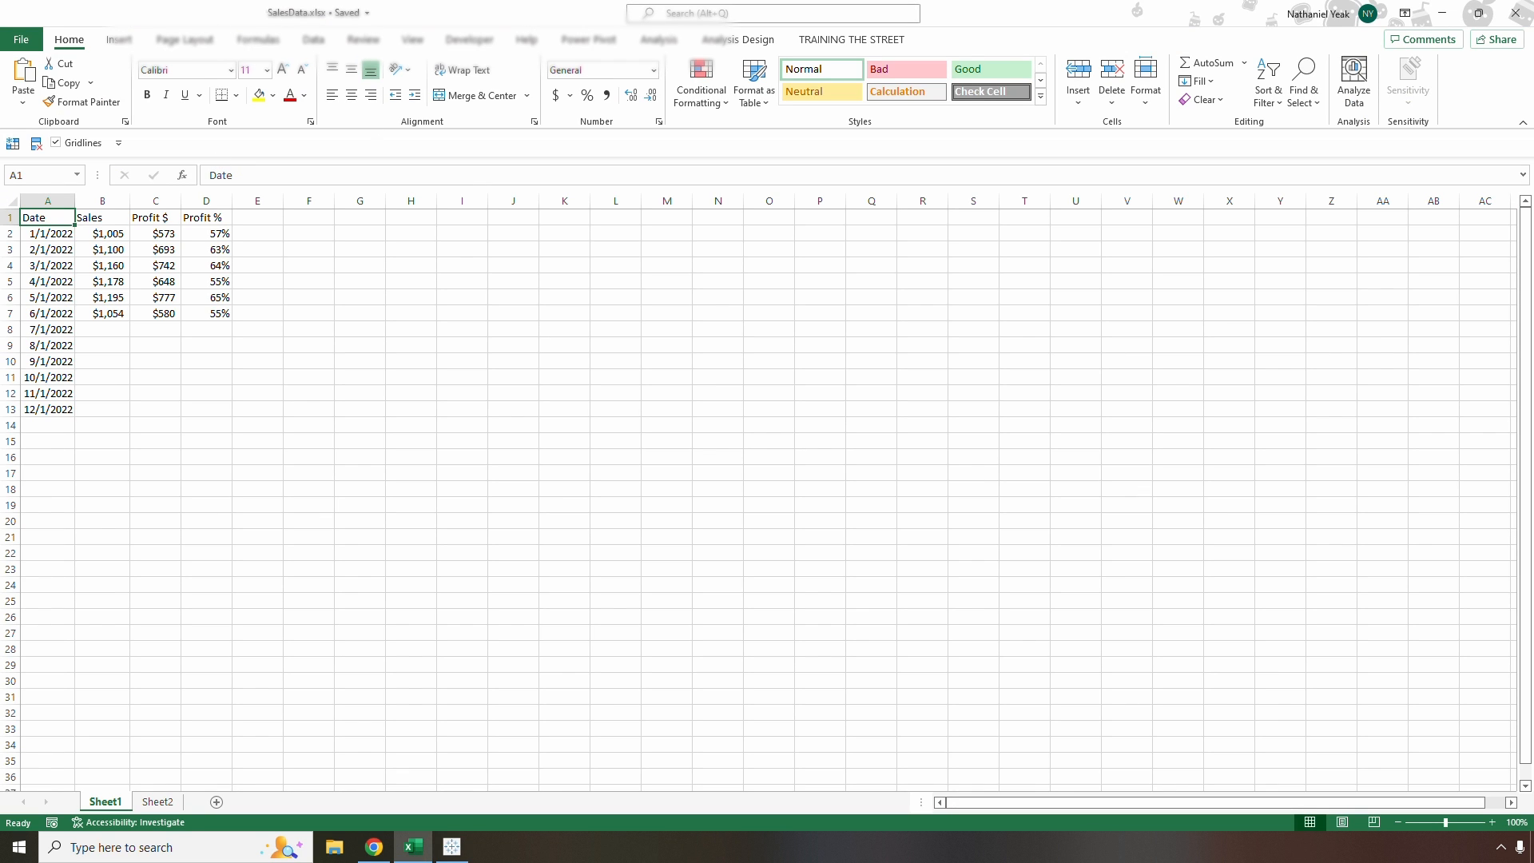
{"action": "left_click", "coordinate": [47, 201]}
{"action": "left_click", "coordinate": [102, 201]}
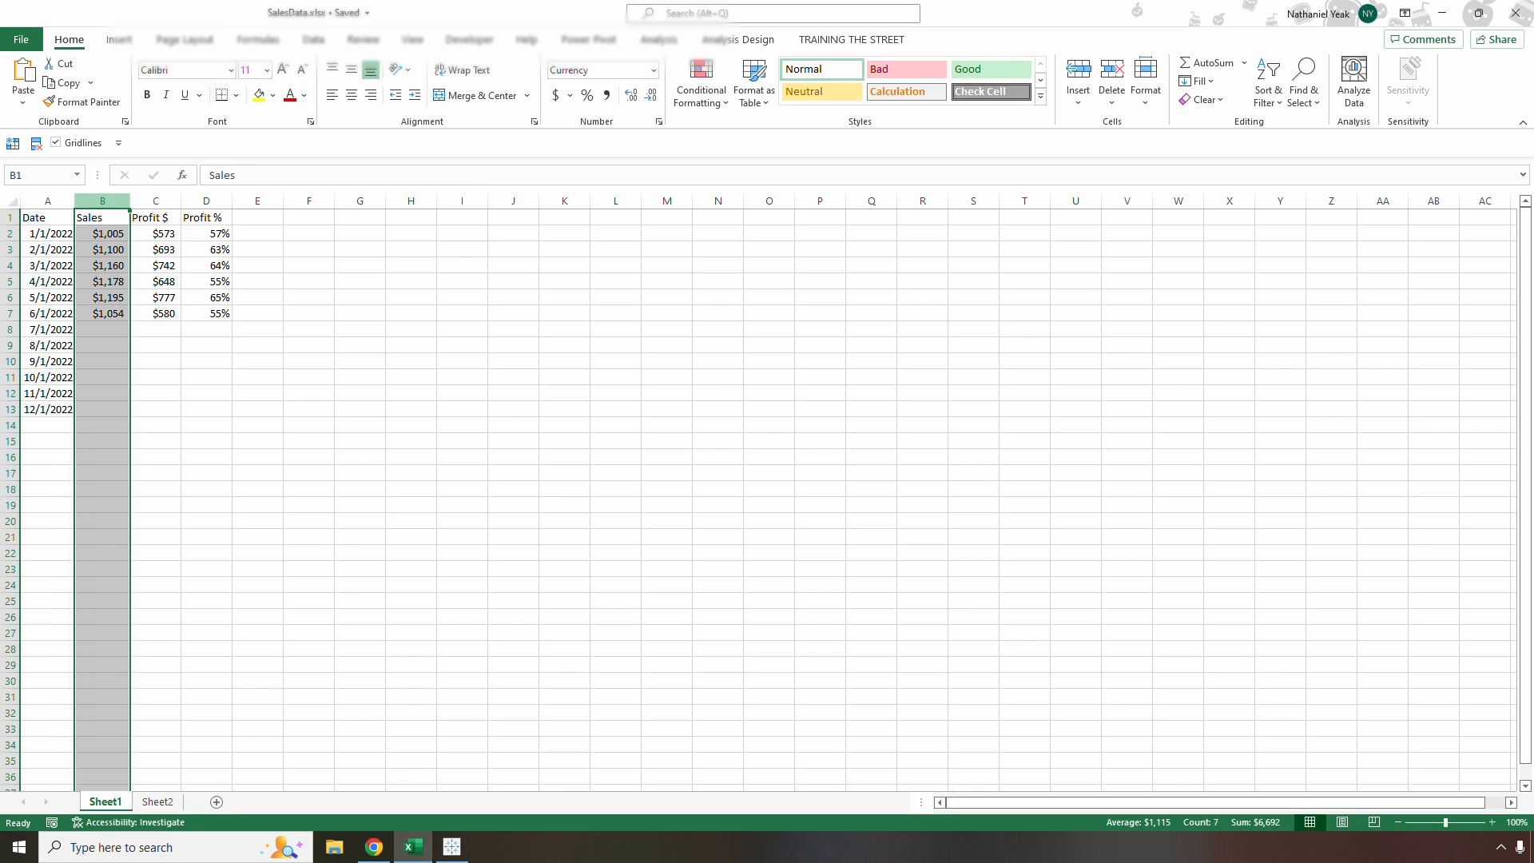
{"action": "left_click", "coordinate": [155, 201]}
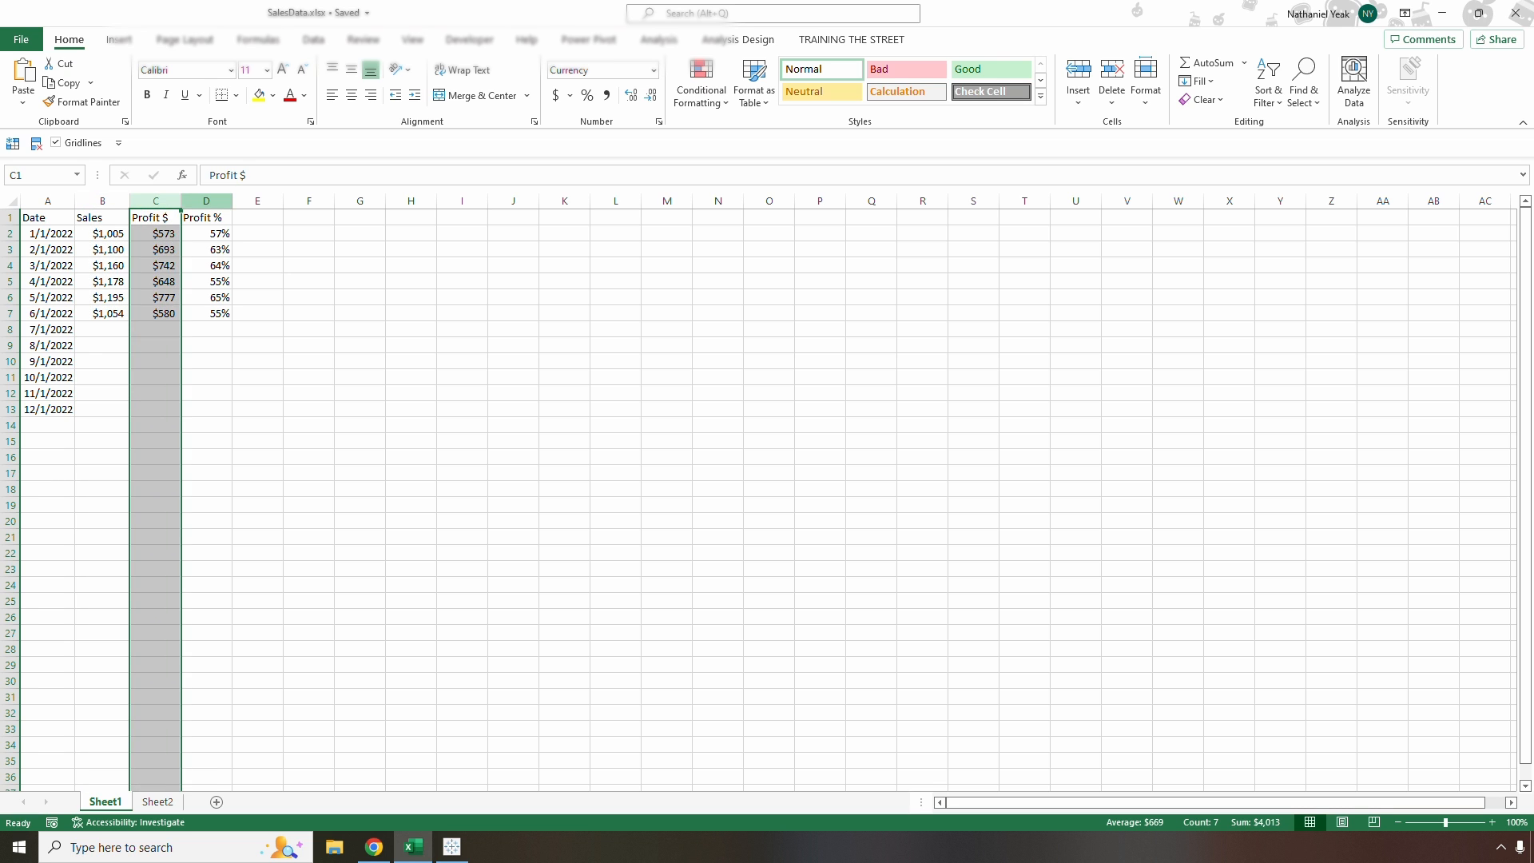
{"action": "left_click", "coordinate": [206, 200]}
{"action": "left_click", "coordinate": [48, 217]}
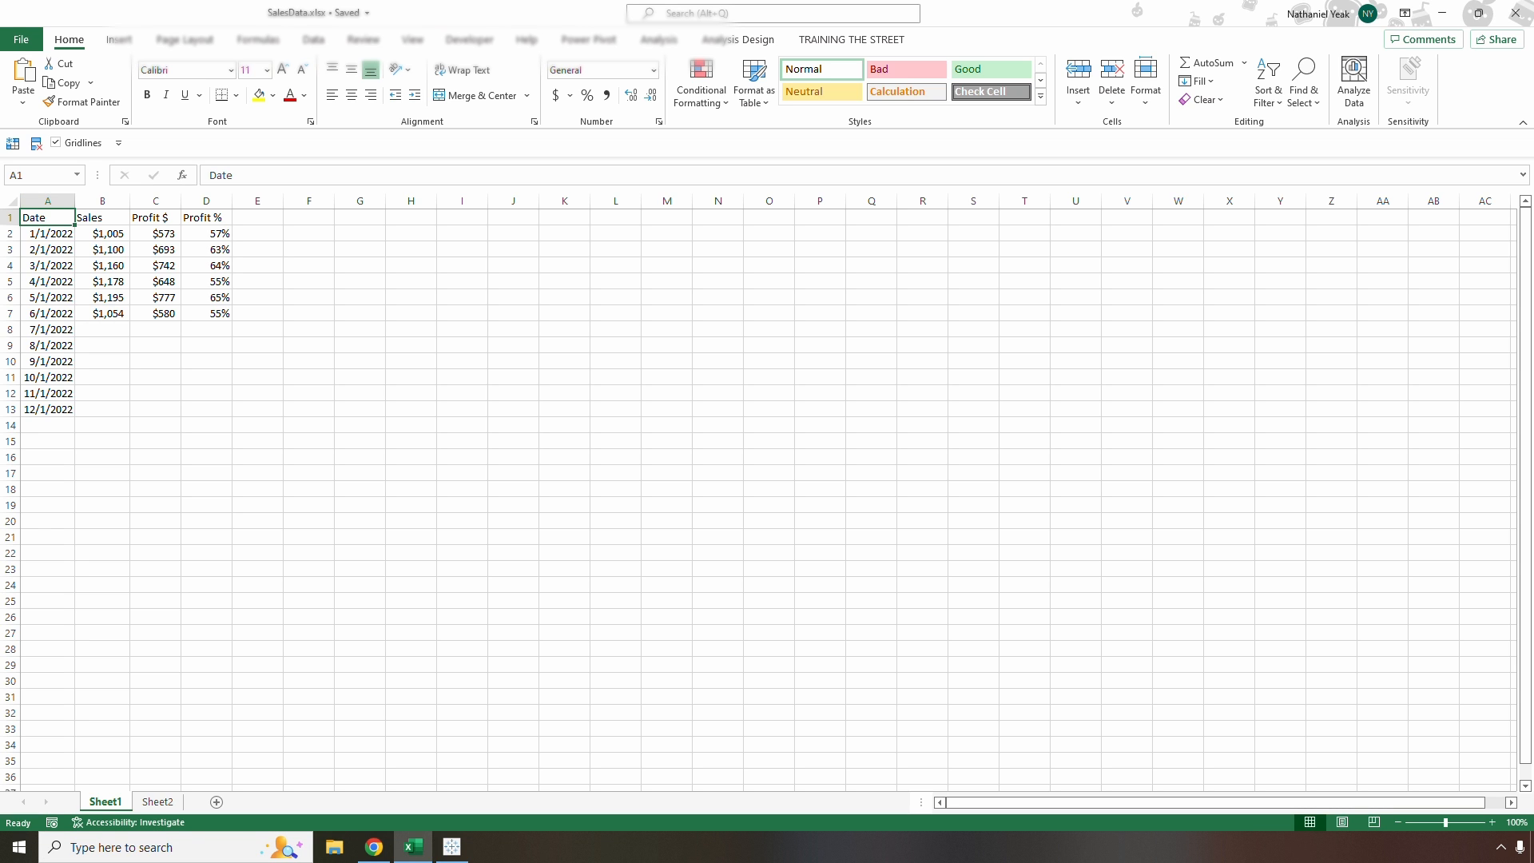
Copy the July to December figures from Sheet2 into Sheet1 starting at cell B8, and save the workbook
{"action": "left_click", "coordinate": [157, 801]}
{"action": "key", "text": "ctrl+c"}
{"action": "left_click", "coordinate": [104, 801]}
{"action": "left_click", "coordinate": [102, 330]}
{"action": "key", "text": "ctrl+v"}
{"action": "left_click", "coordinate": [103, 265]}
{"action": "left_click", "coordinate": [48, 217]}
{"action": "key", "text": "ctrl+s"}
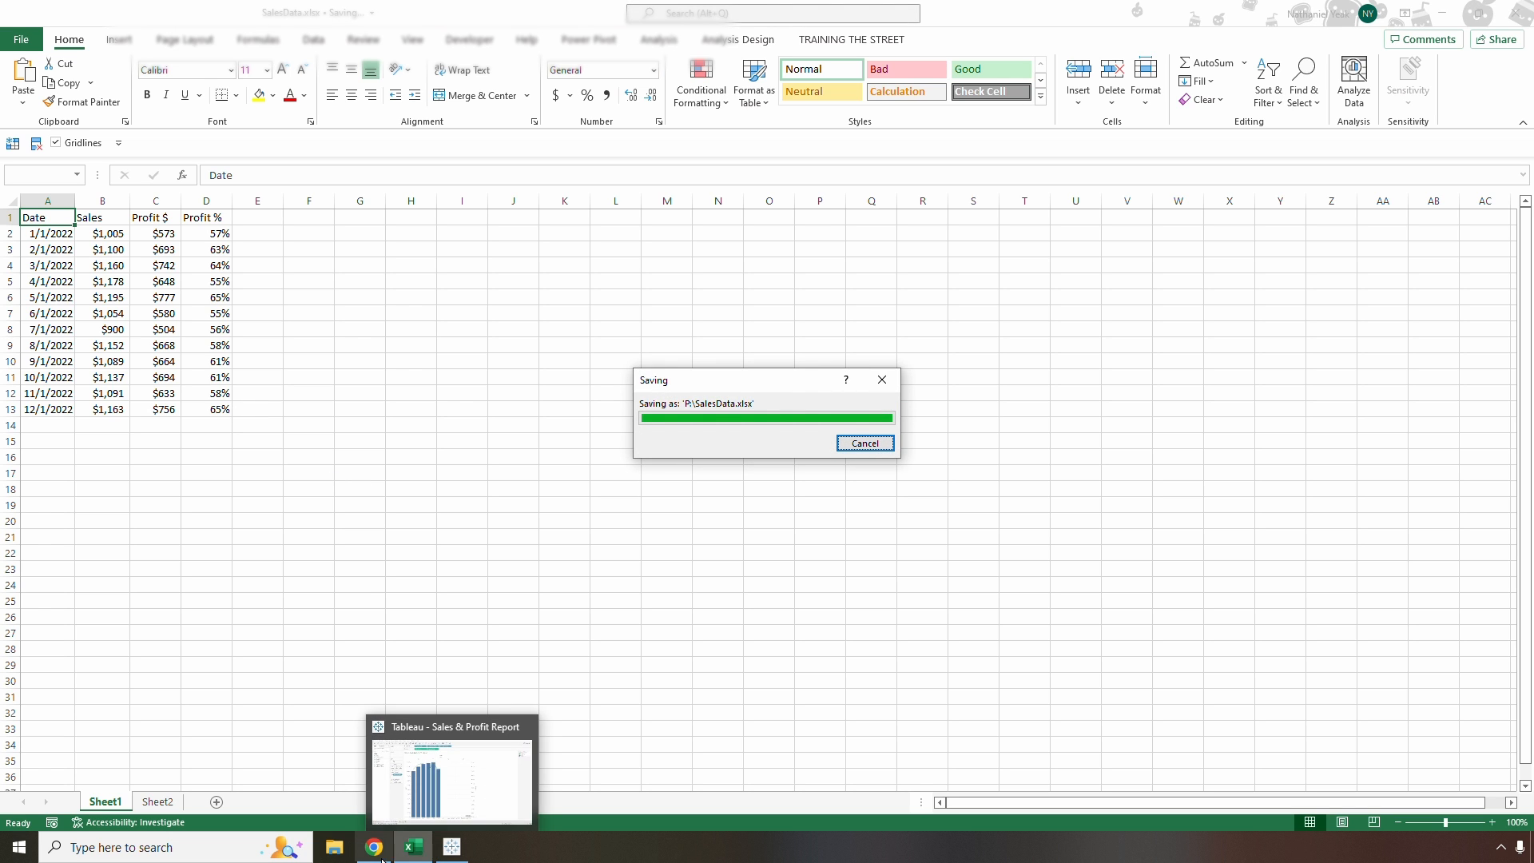
Switch to the Monthly Sales & Profit Report on Tableau Server in Chrome and refresh its data
{"action": "left_click", "coordinate": [438, 860]}
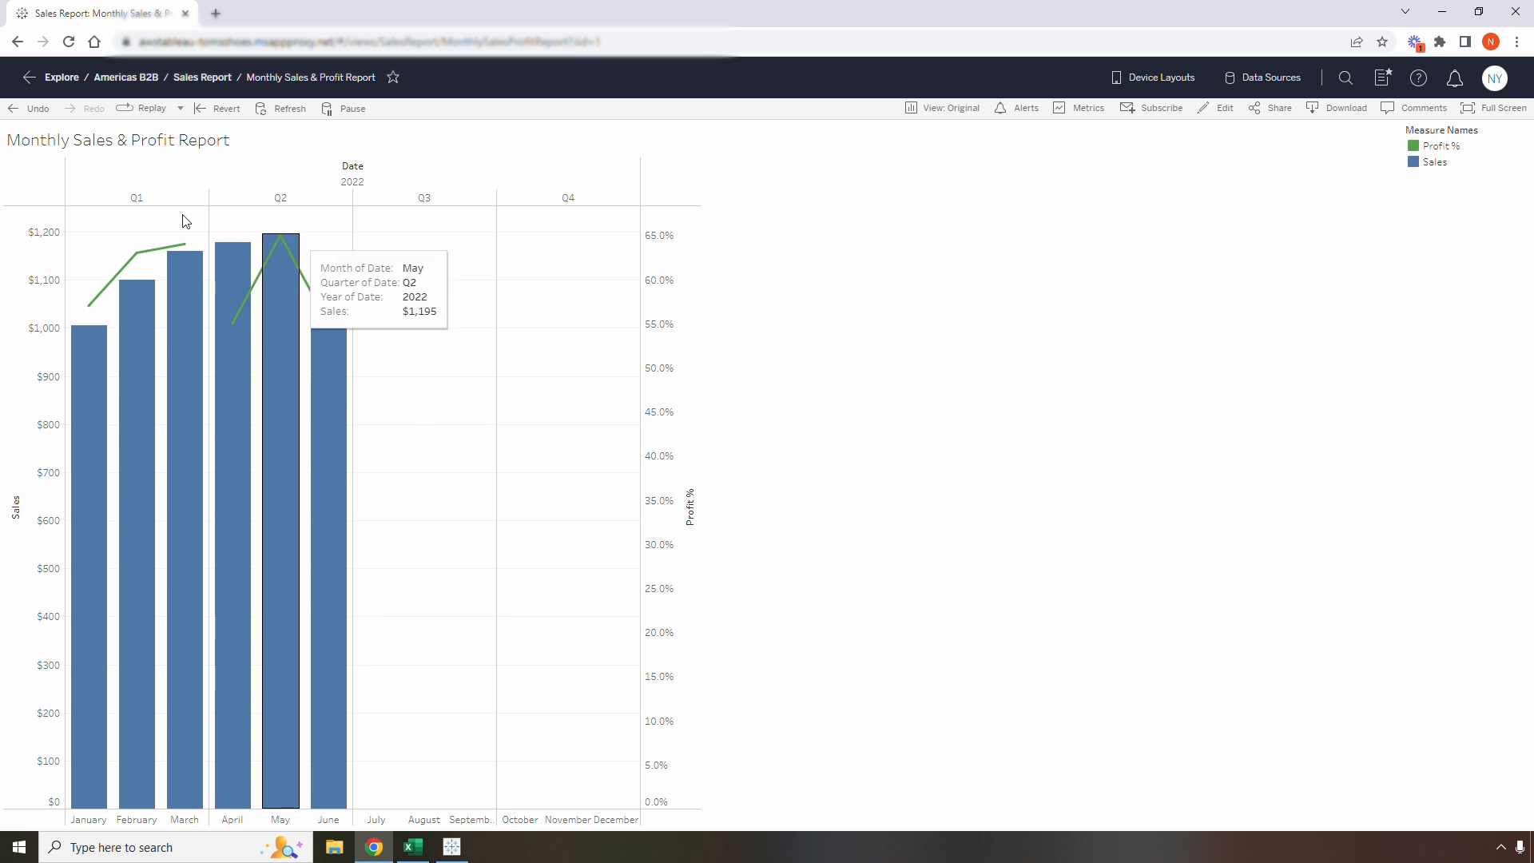
{"action": "left_click", "coordinate": [274, 108]}
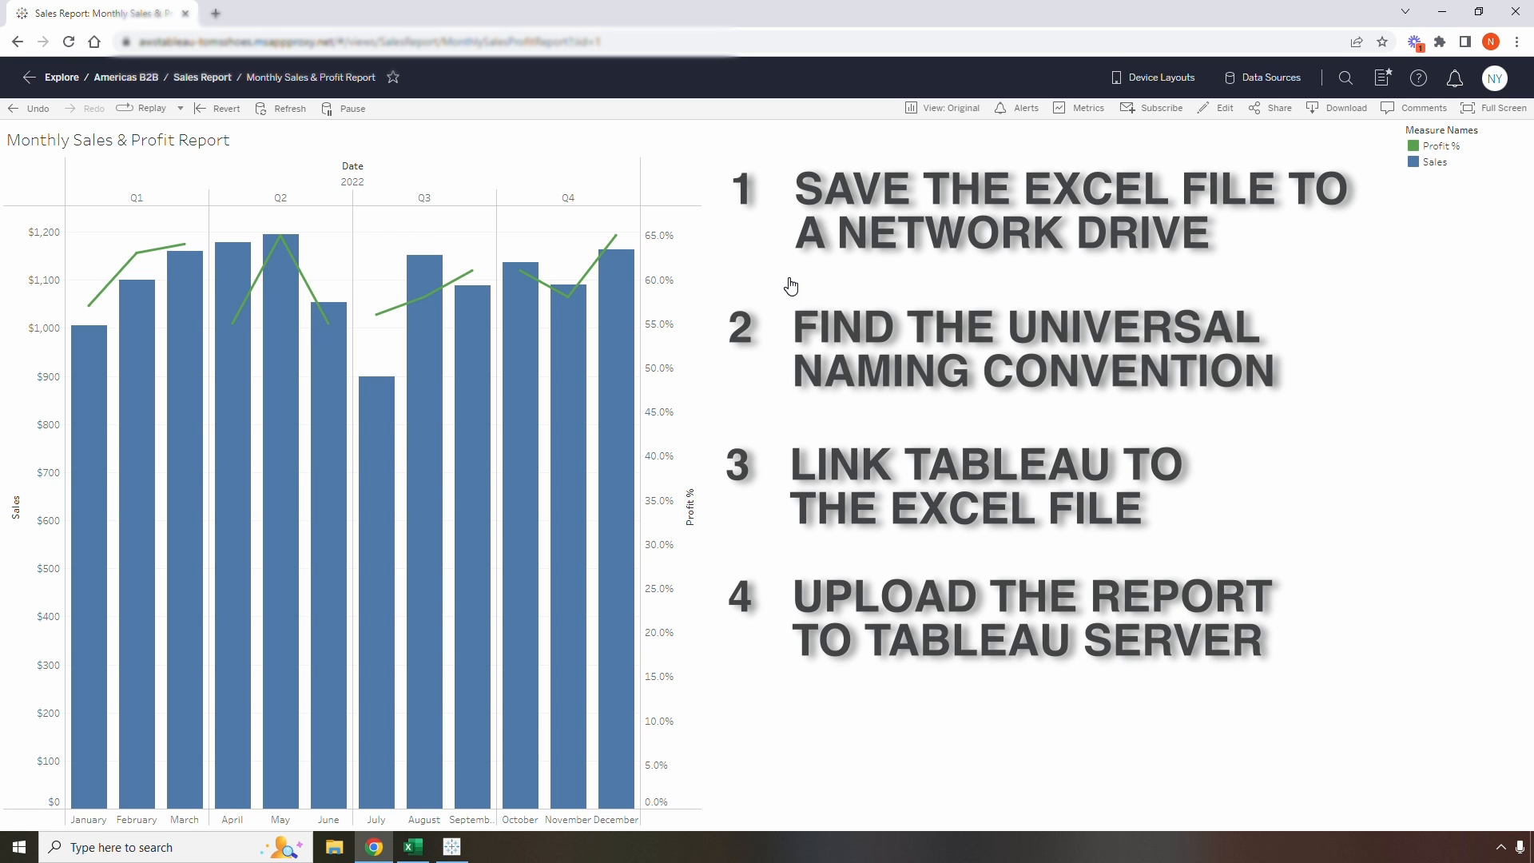
Open Command Prompt and run "net use" to list the mapped network drives
{"action": "left_click", "coordinate": [413, 848]}
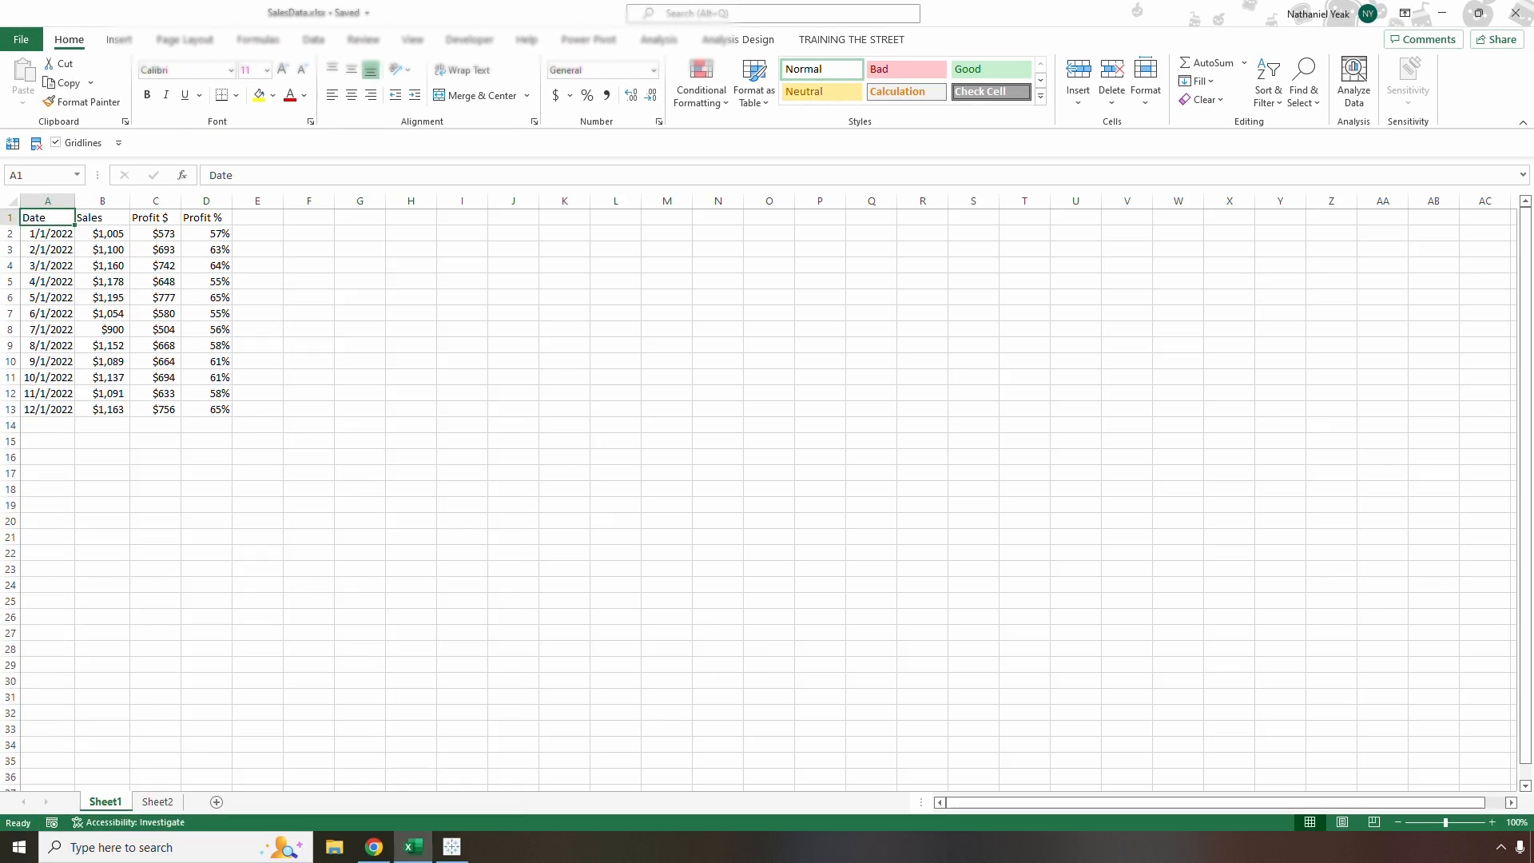
{"action": "key", "text": "super"}
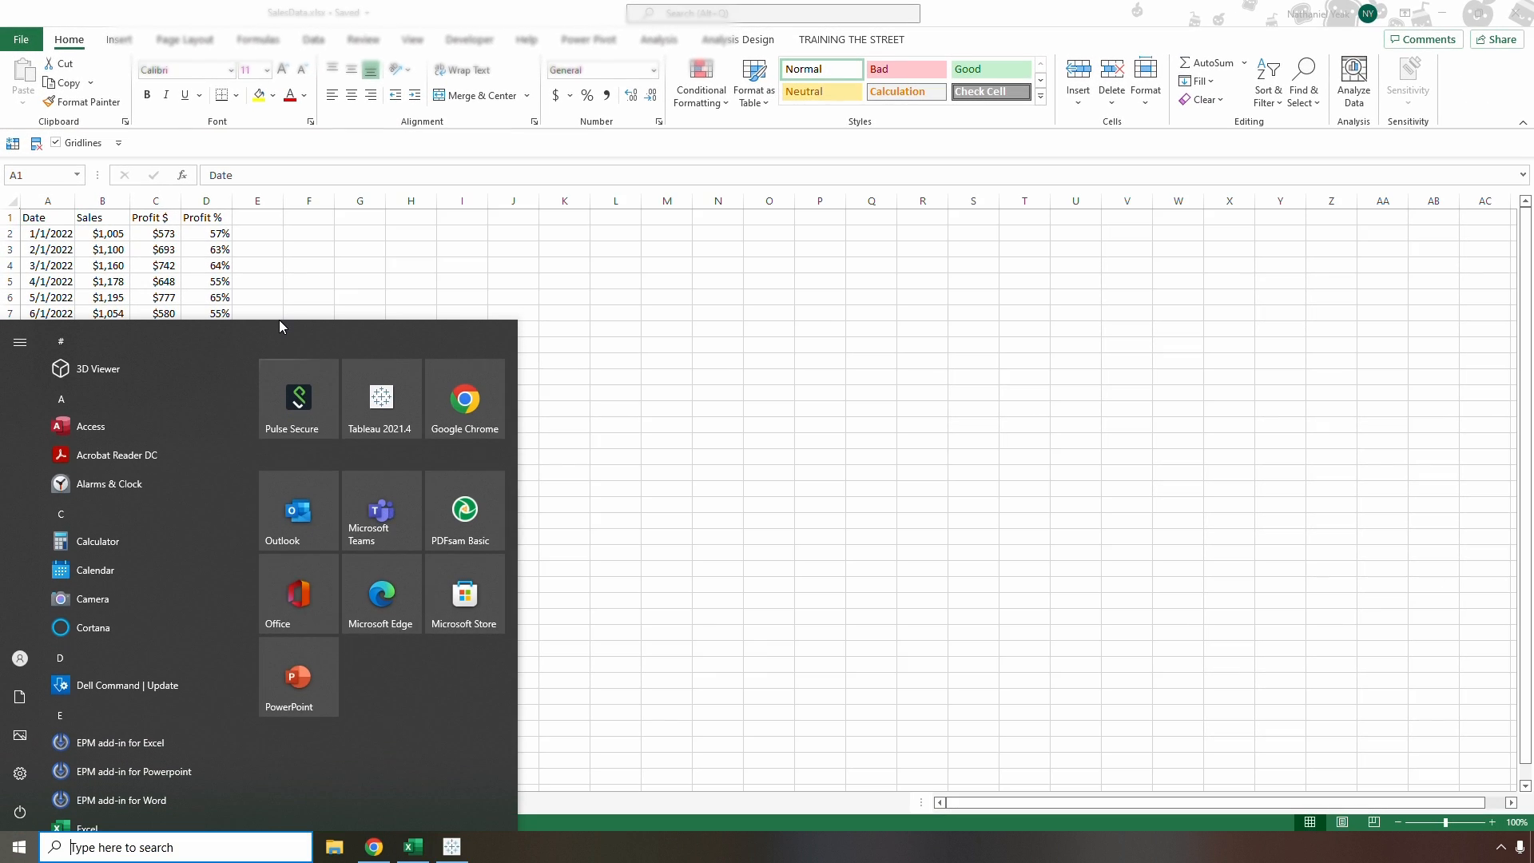
{"action": "type", "text": "cmd"}
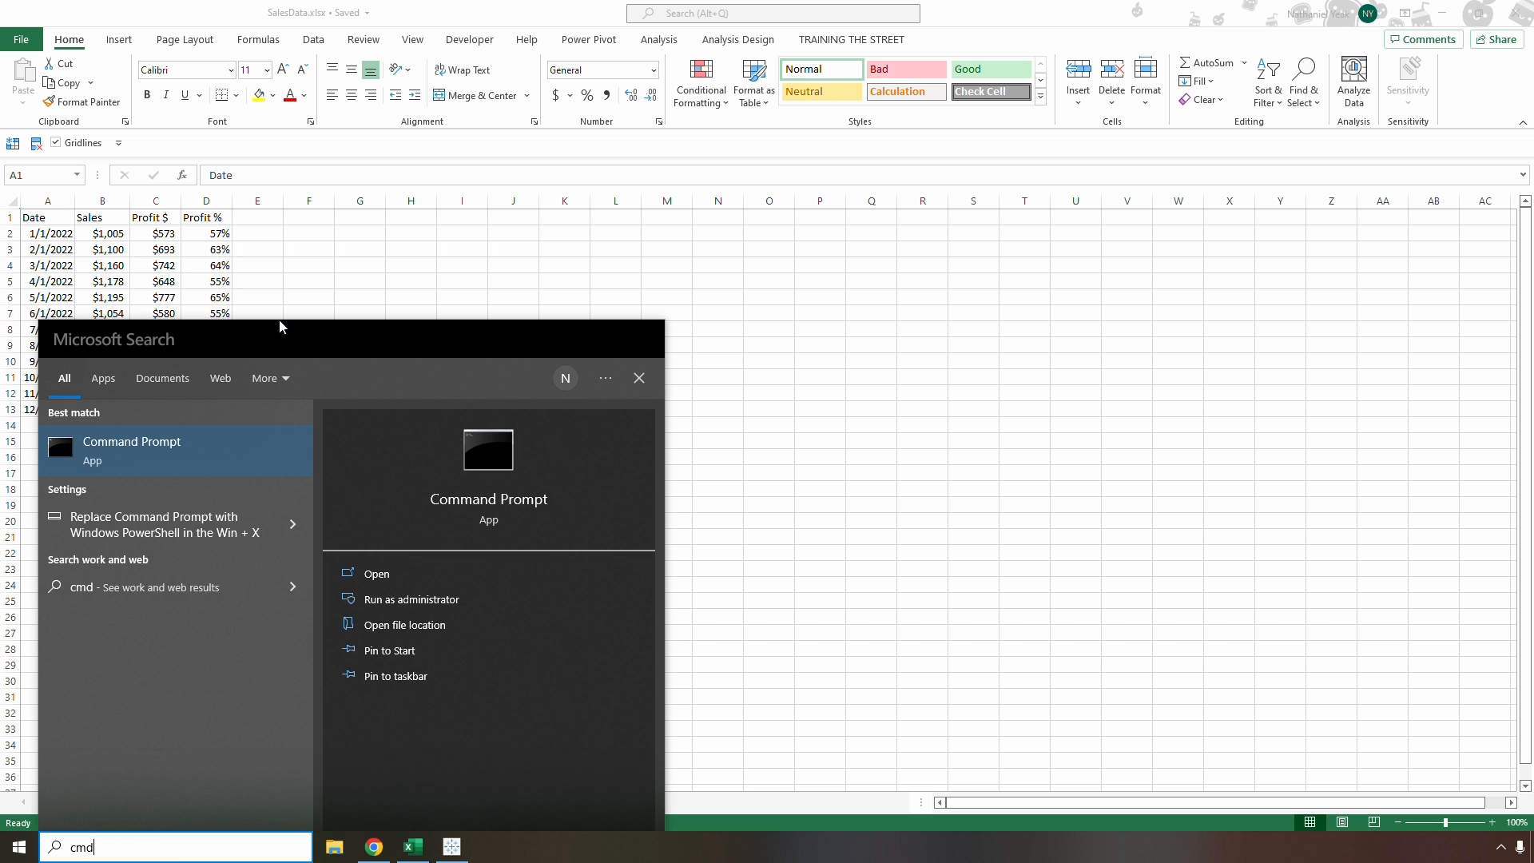
{"action": "key", "text": "Return"}
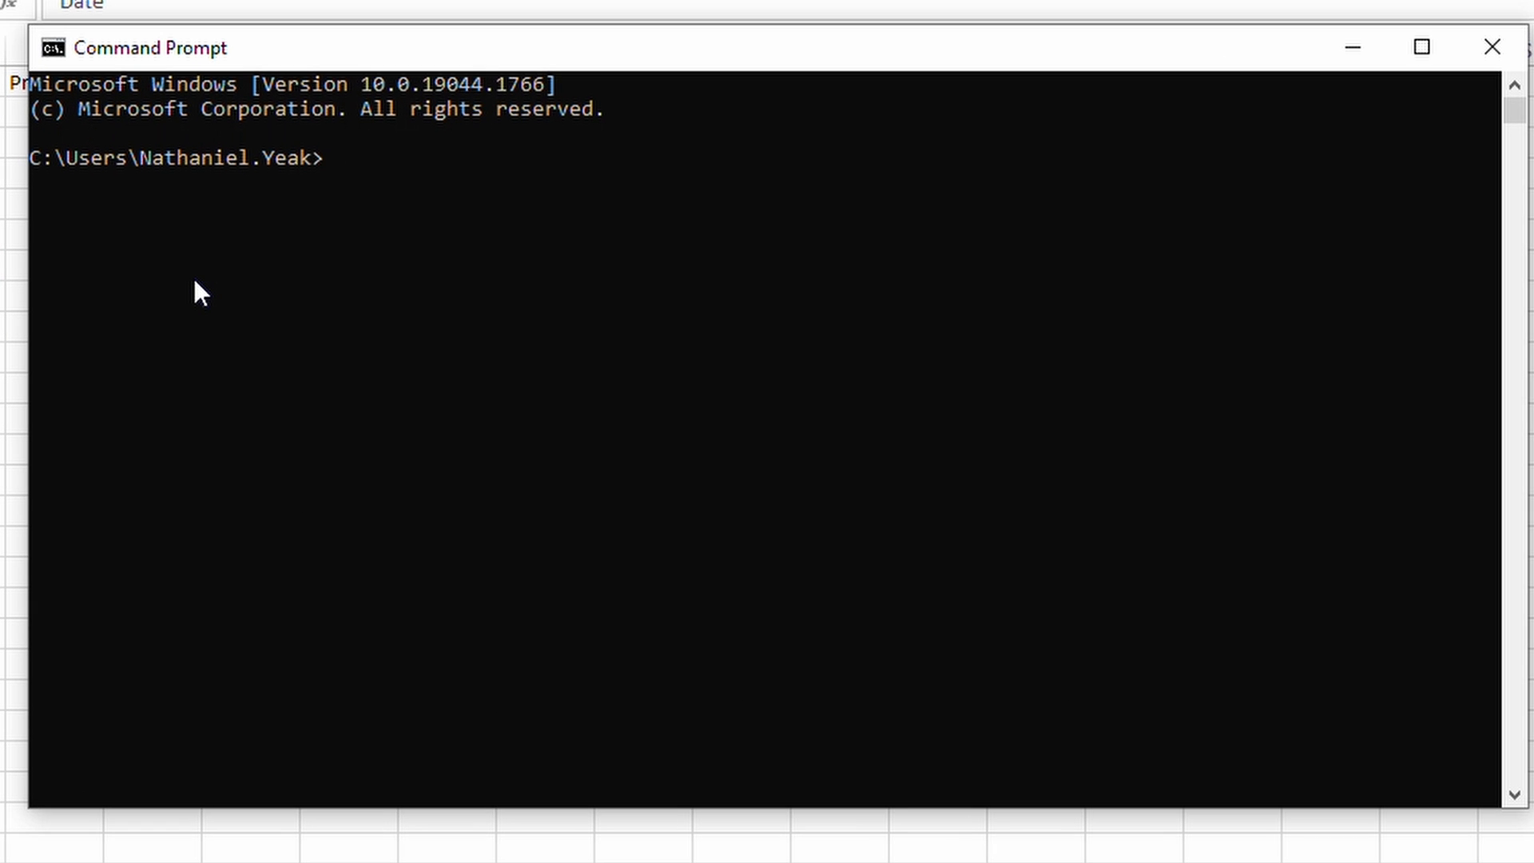
{"action": "type", "text": "net use"}
{"action": "key", "text": "Return"}
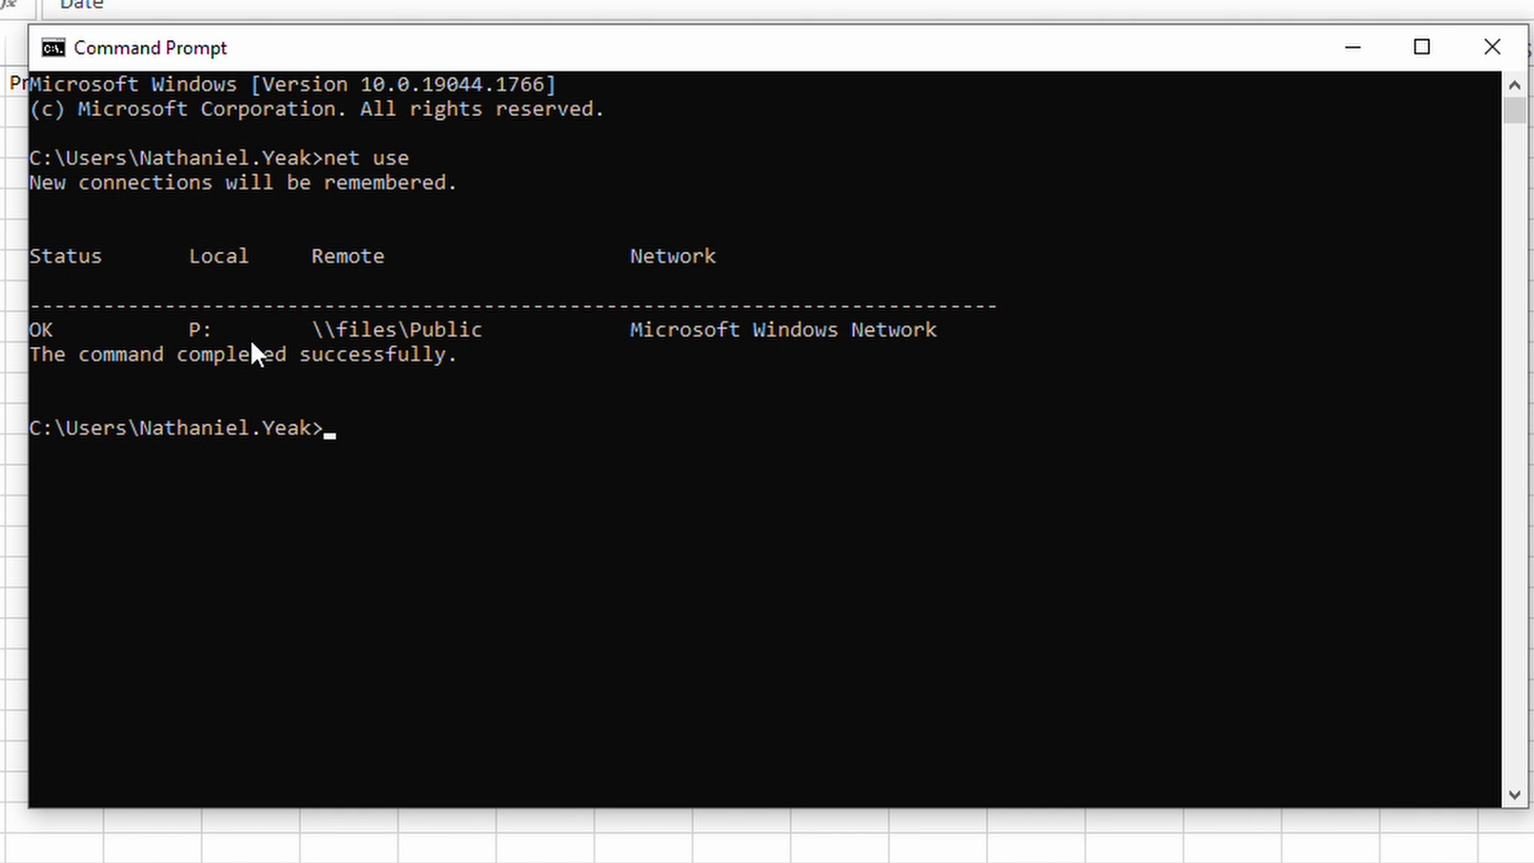
Copy the remote network path \\files\Public of the P: drive from the Command Prompt output
{"action": "left_click_drag", "start_coordinate": [176, 336], "coordinate": [502, 326]}
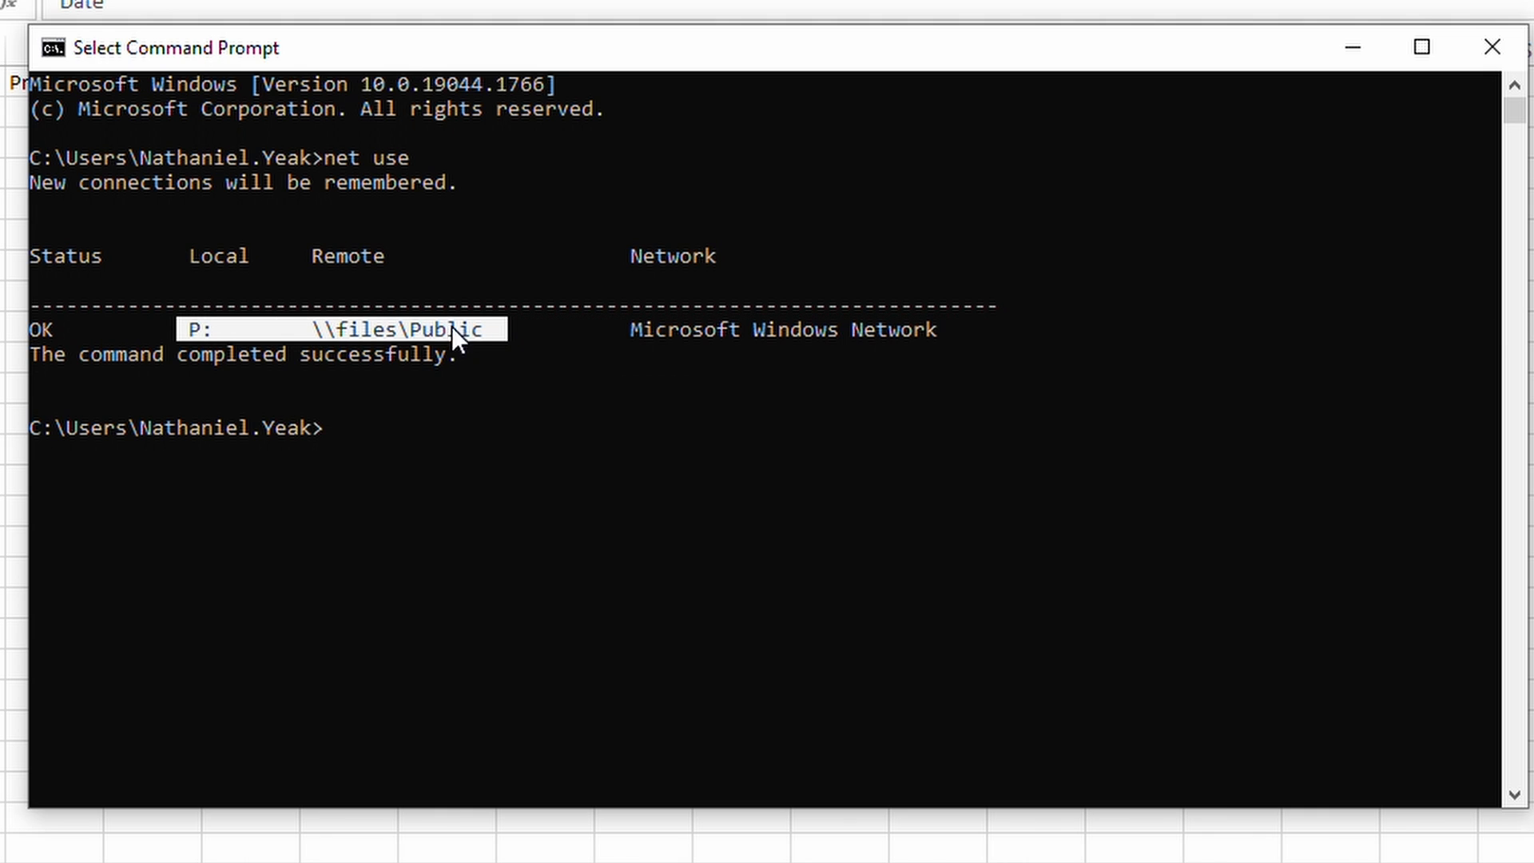
{"action": "left_click", "coordinate": [197, 328]}
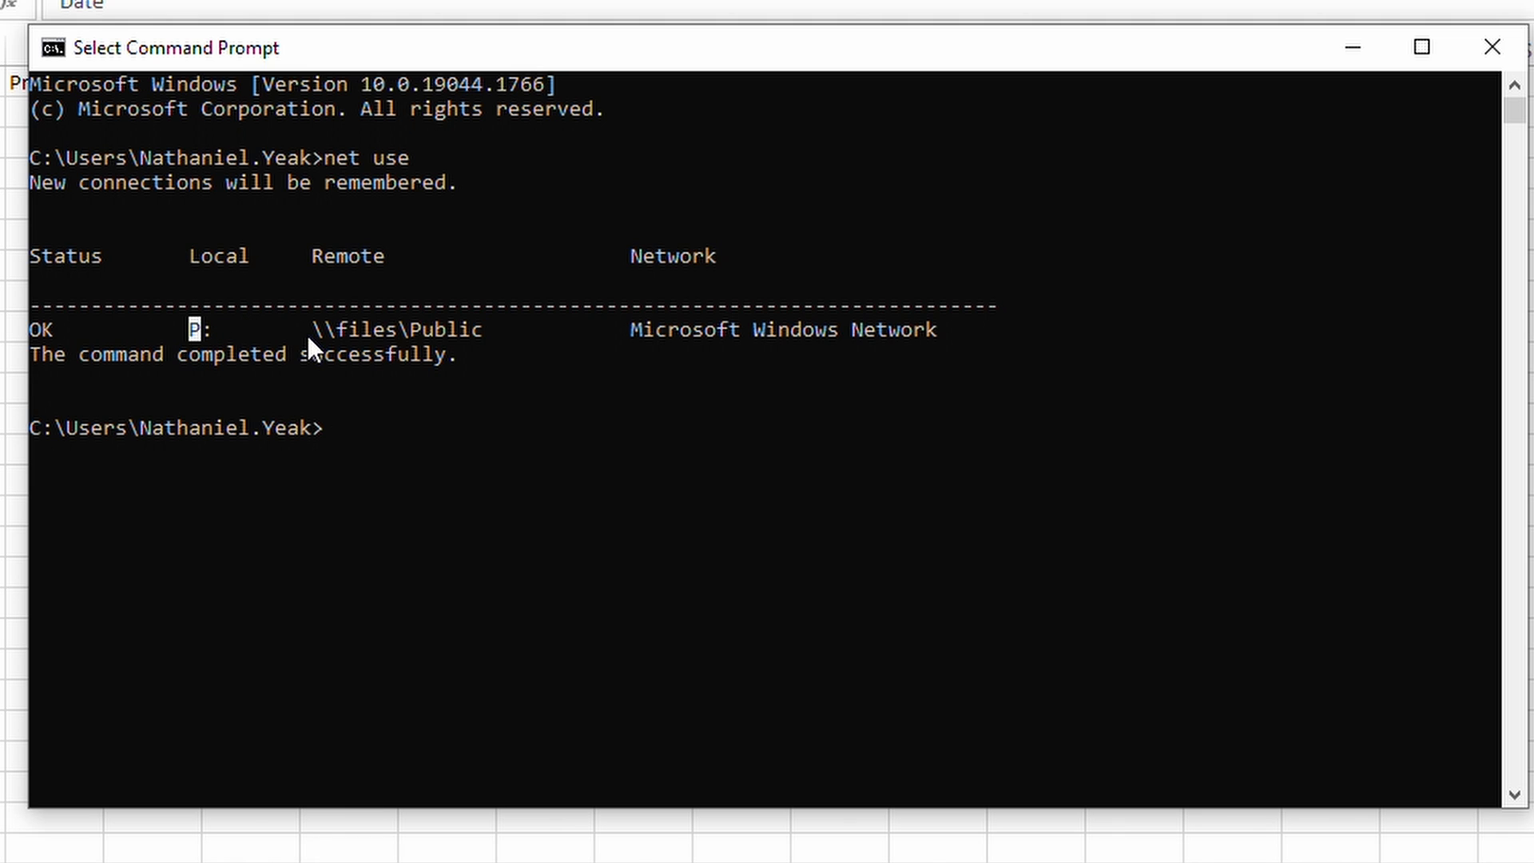
{"action": "left_click_drag", "start_coordinate": [306, 334], "coordinate": [325, 326]}
{"action": "left_click_drag", "start_coordinate": [437, 328], "coordinate": [482, 323]}
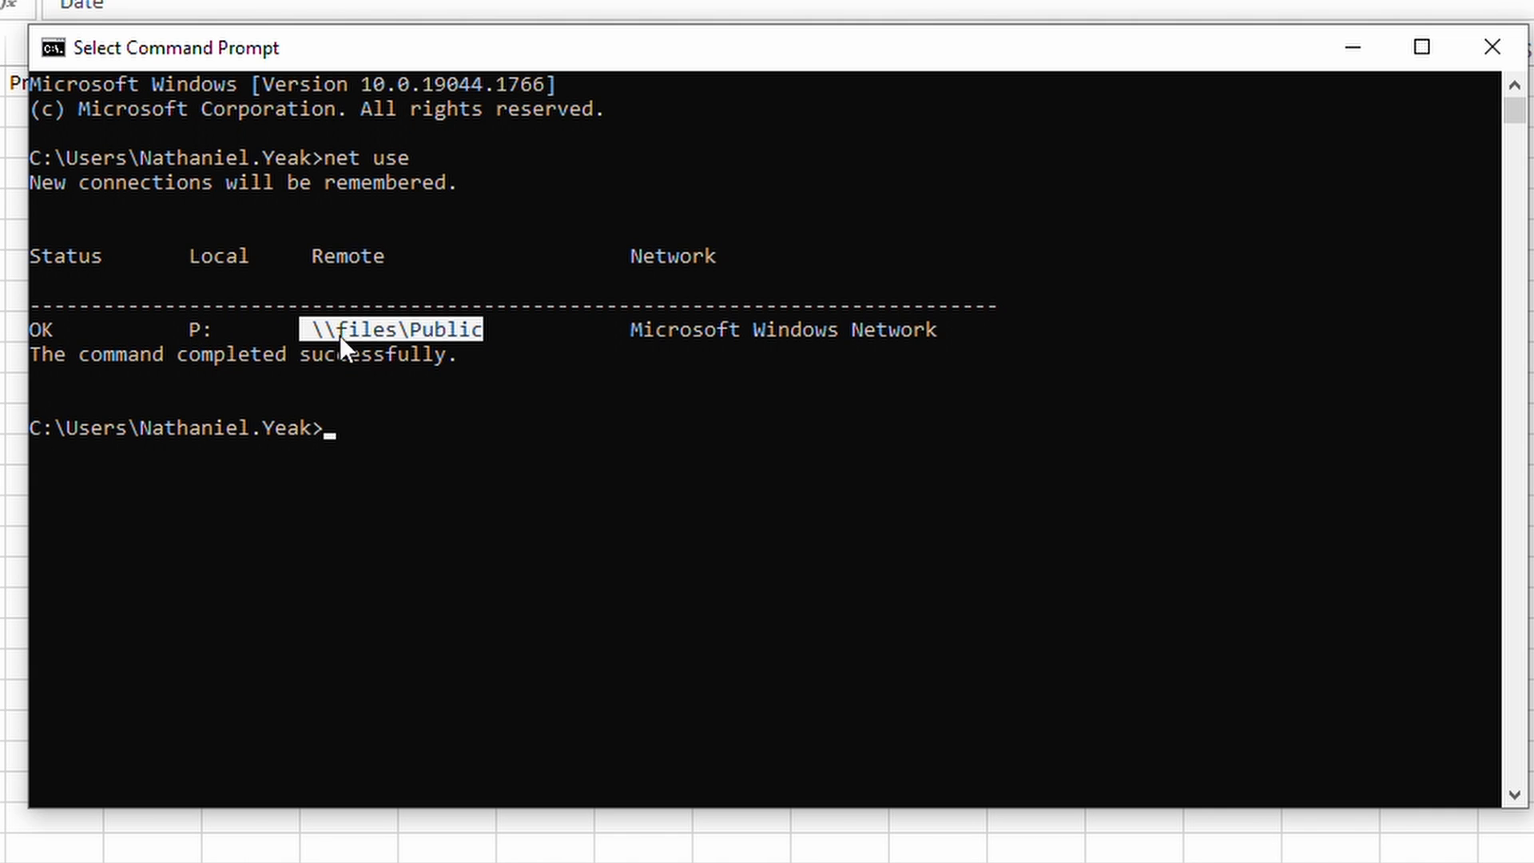
{"action": "right_click", "coordinate": [375, 329]}
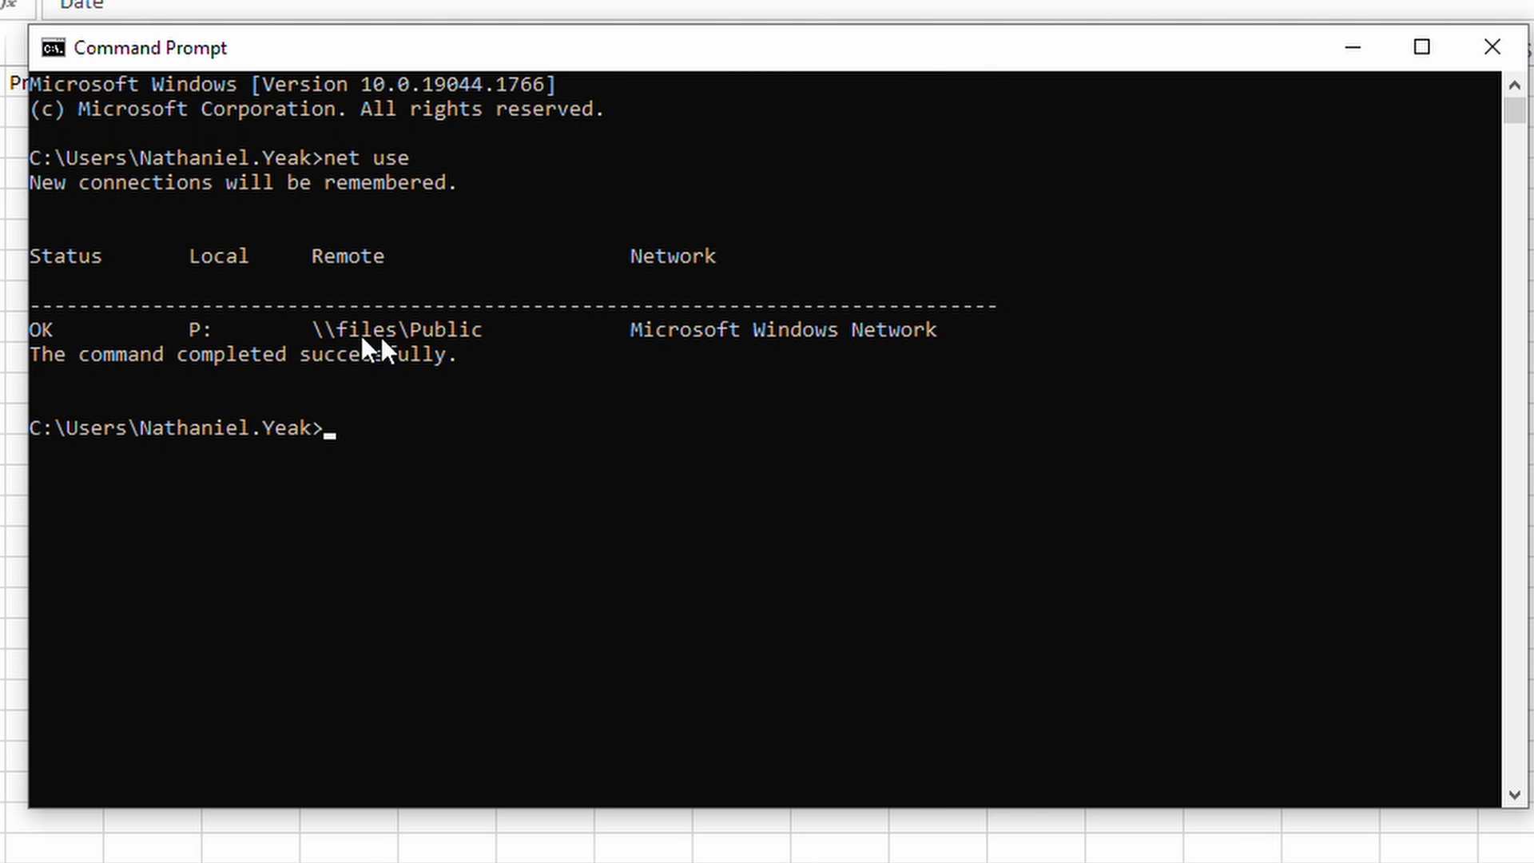
Switch to Tableau Desktop and edit the SalesData connection to use the SalesData workbook under the network path \\files\Public
{"action": "left_click", "coordinate": [413, 844]}
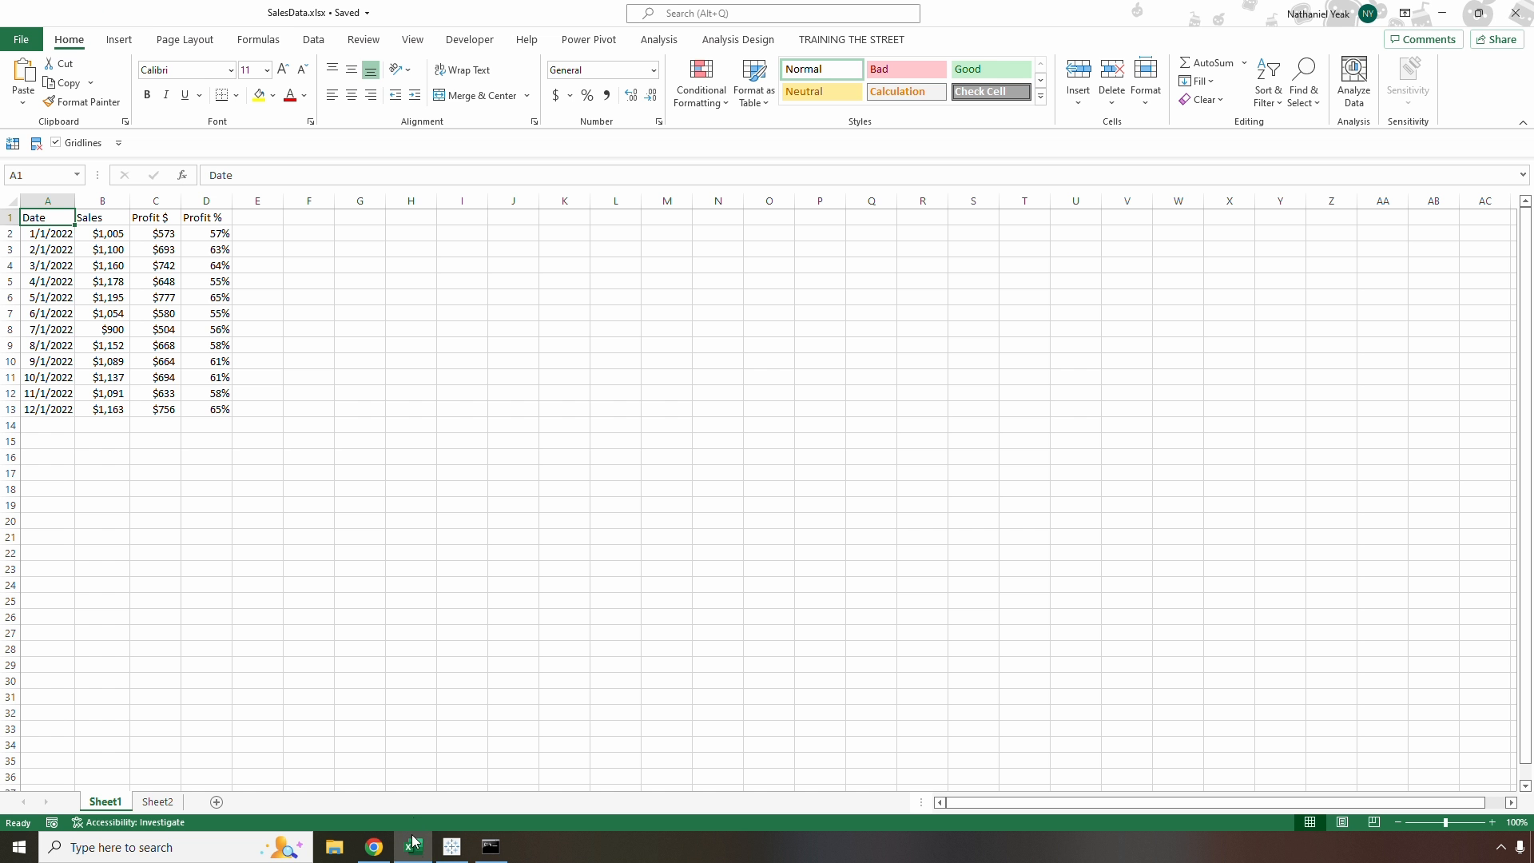
{"action": "left_click", "coordinate": [451, 846]}
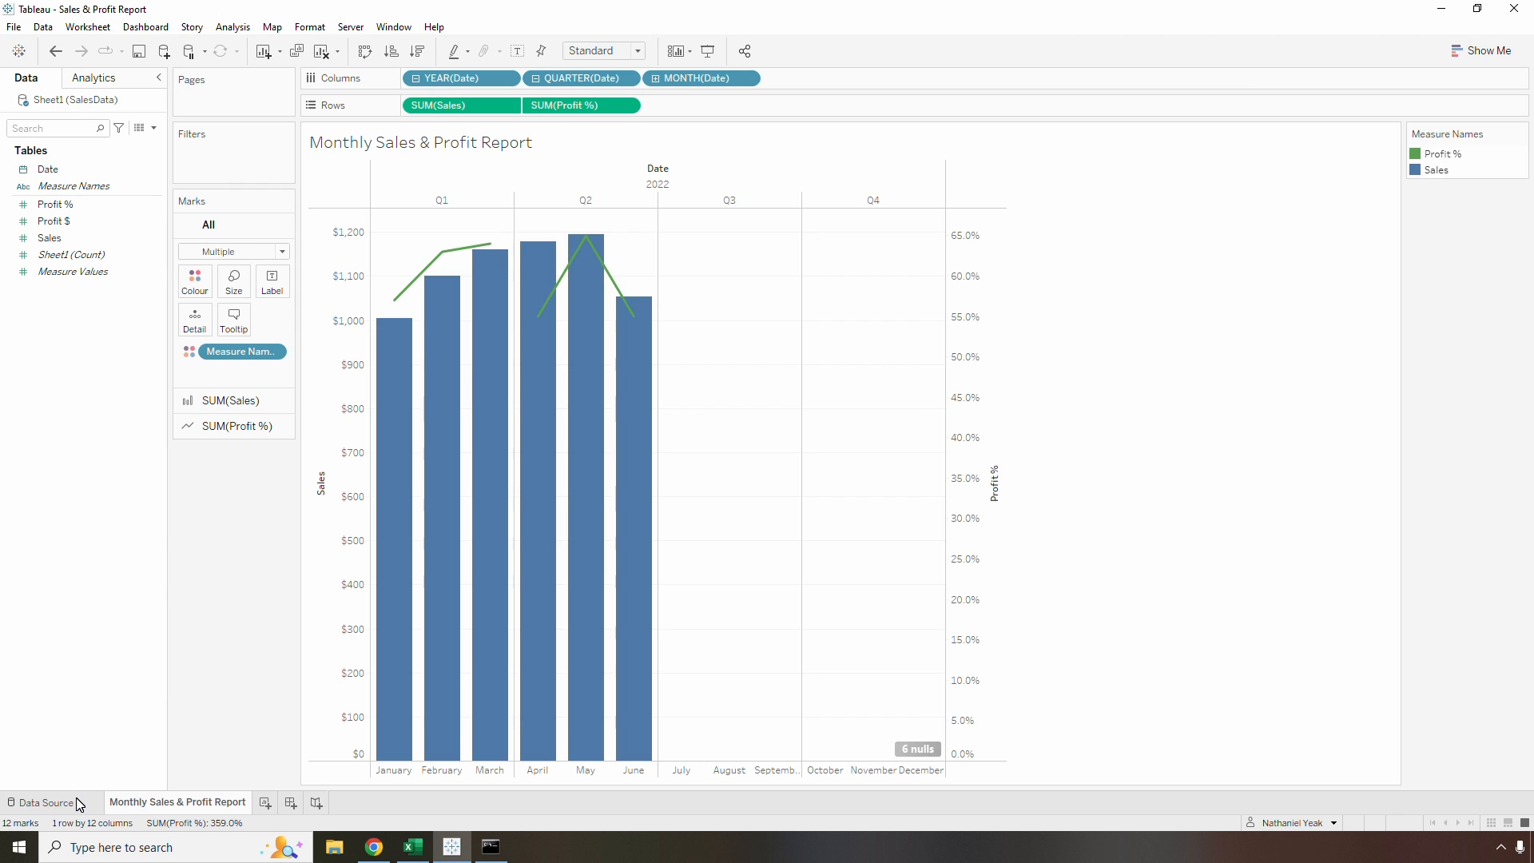
{"action": "left_click", "coordinate": [46, 802]}
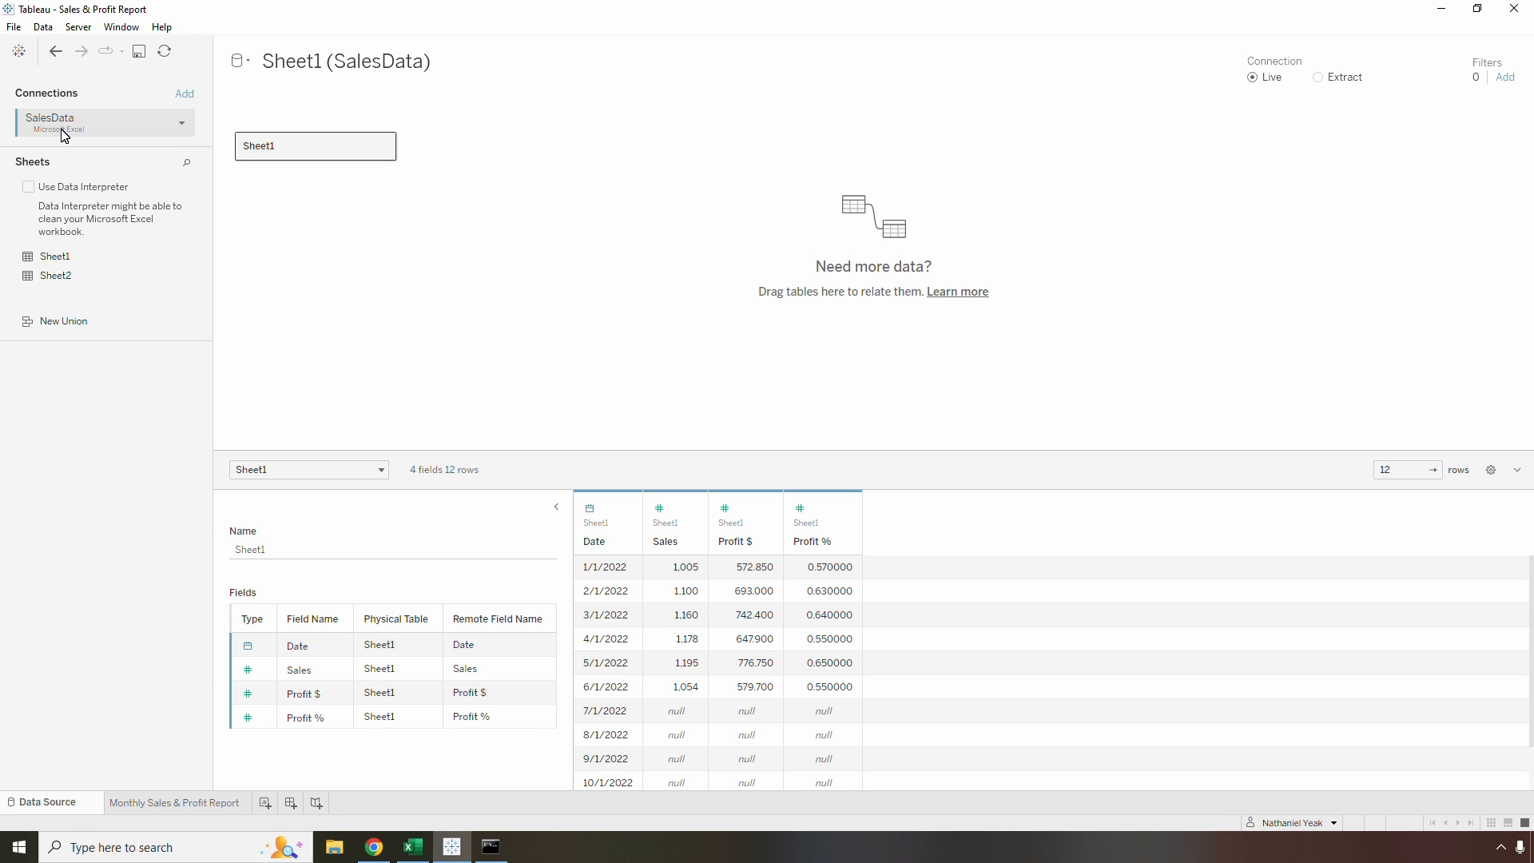
{"action": "left_click", "coordinate": [183, 123]}
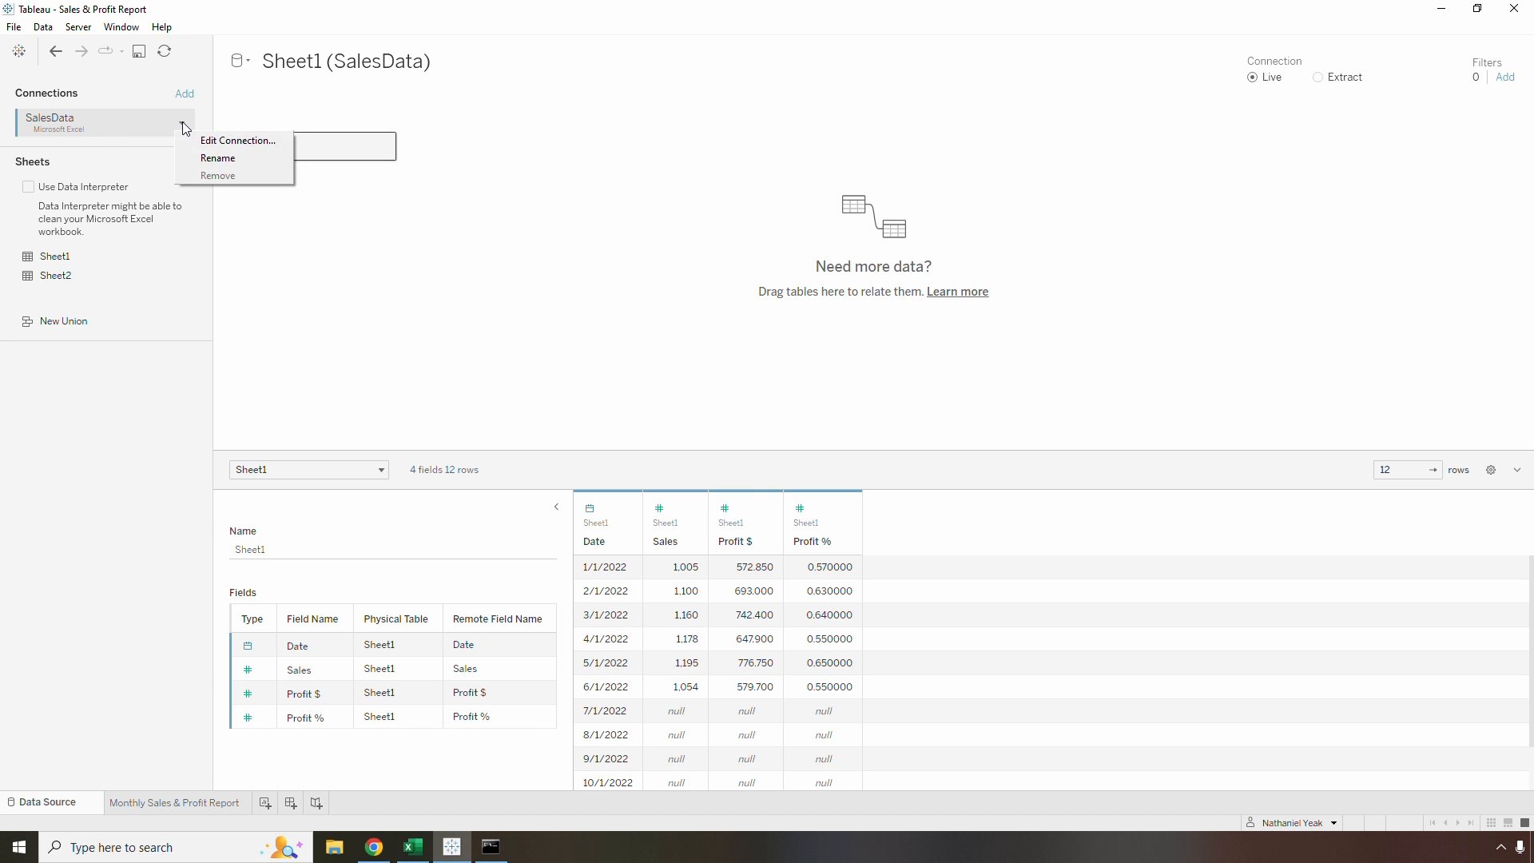
{"action": "left_click", "coordinate": [219, 142]}
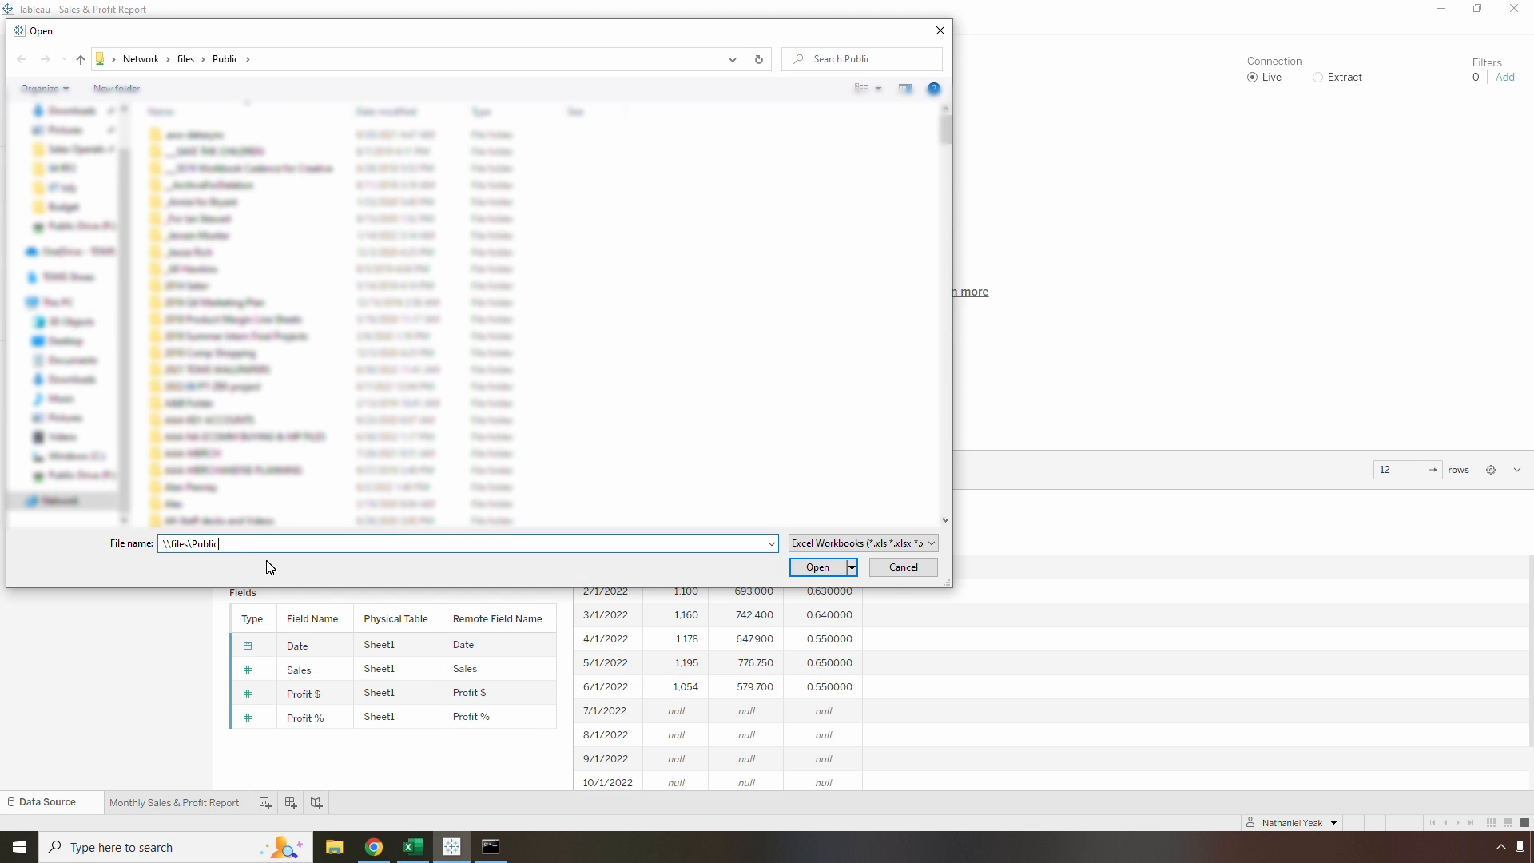
{"action": "type", "text": "\\SalesData.xlsx"}
{"action": "left_click", "coordinate": [818, 567]}
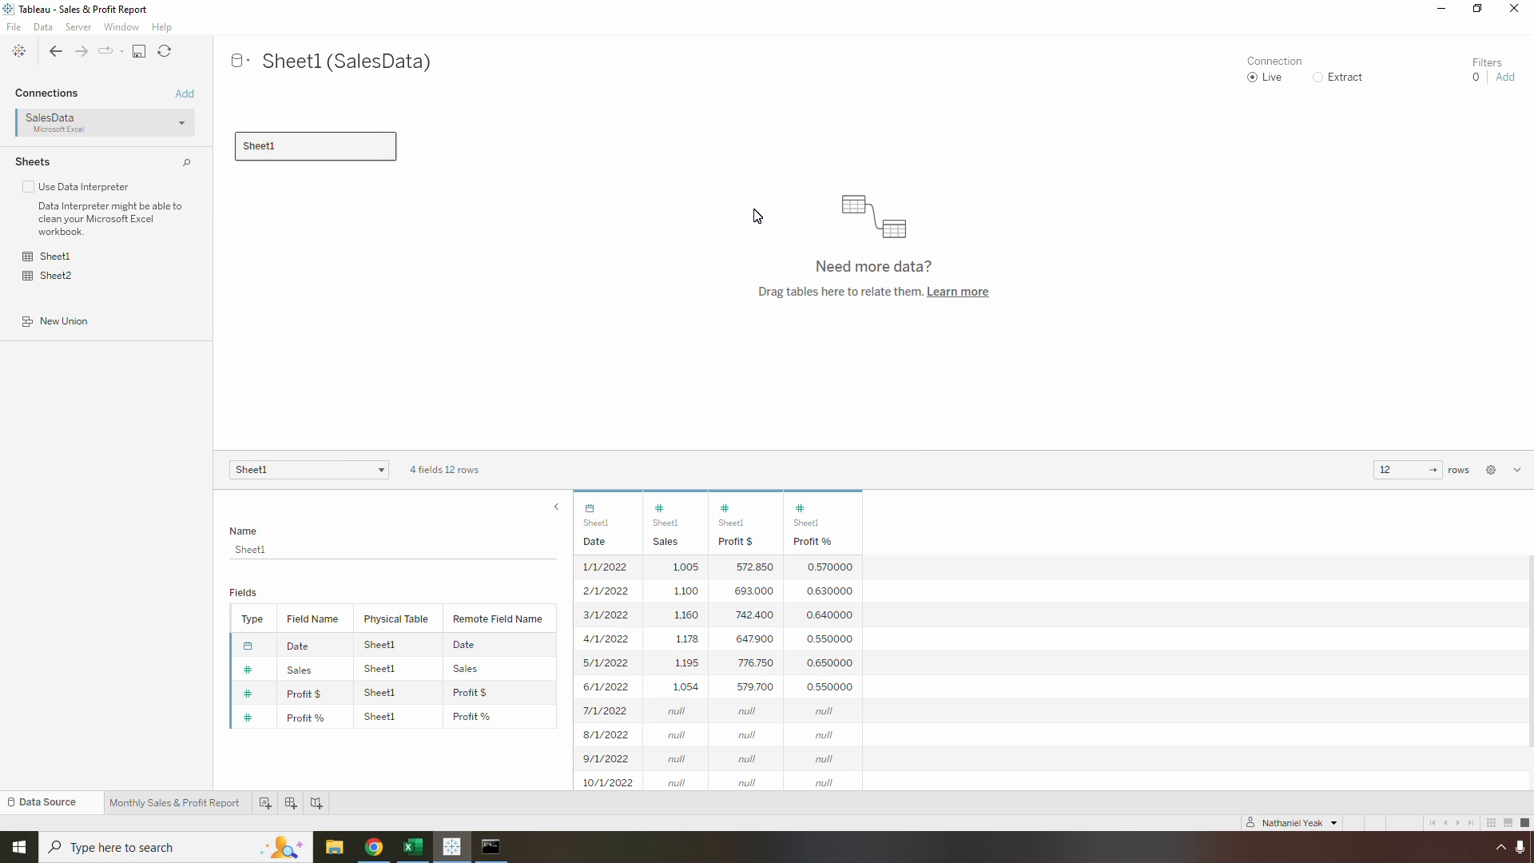
Publish the workbook to the Americas B2B project on Tableau Server as Sales Report, without external files, overwriting the existing workbook
{"action": "left_click", "coordinate": [189, 805]}
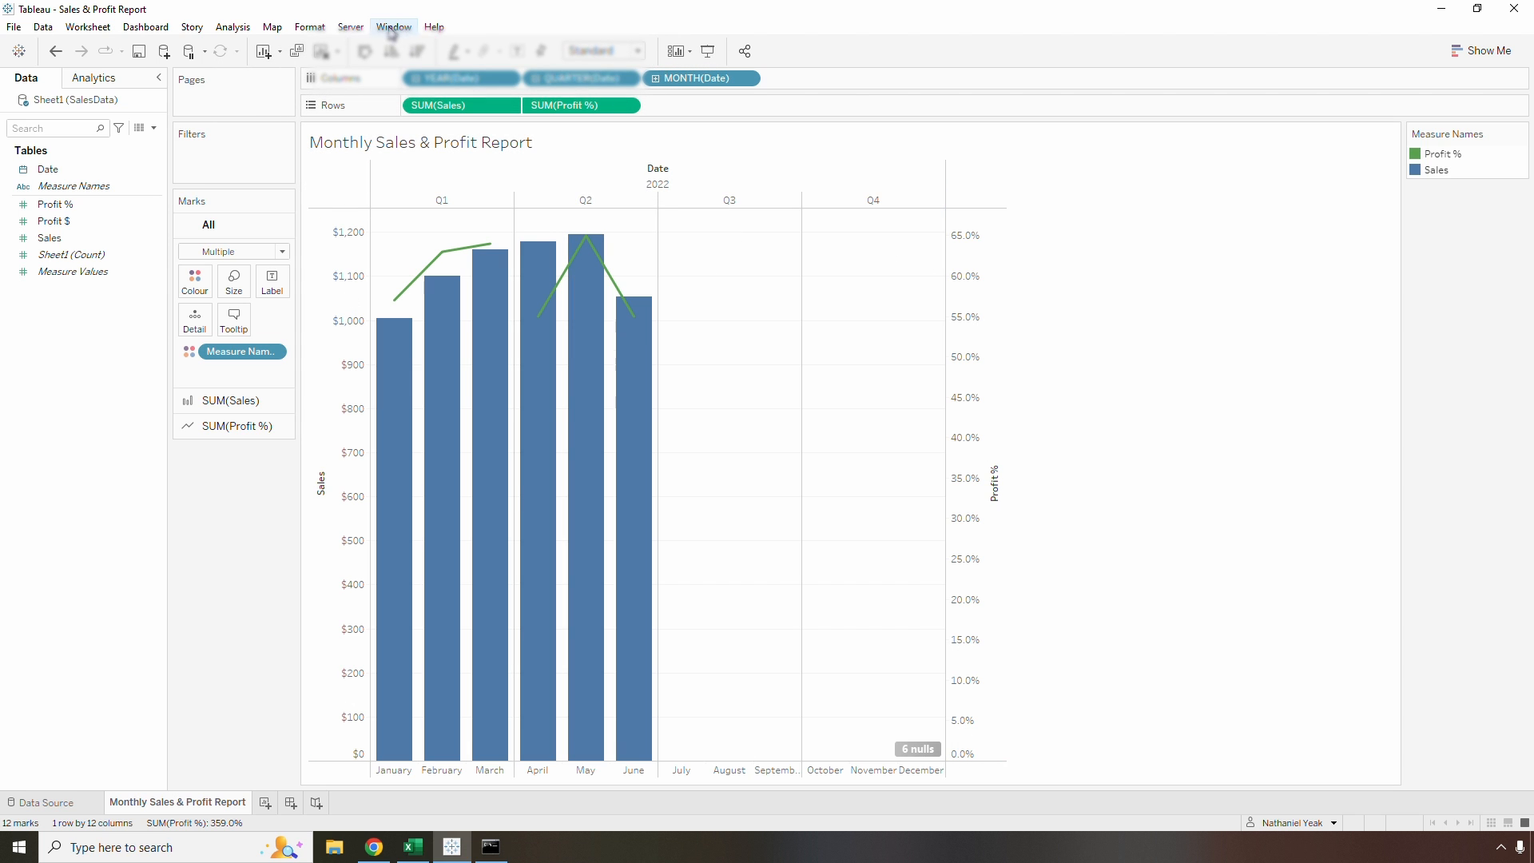
{"action": "left_click", "coordinate": [351, 29]}
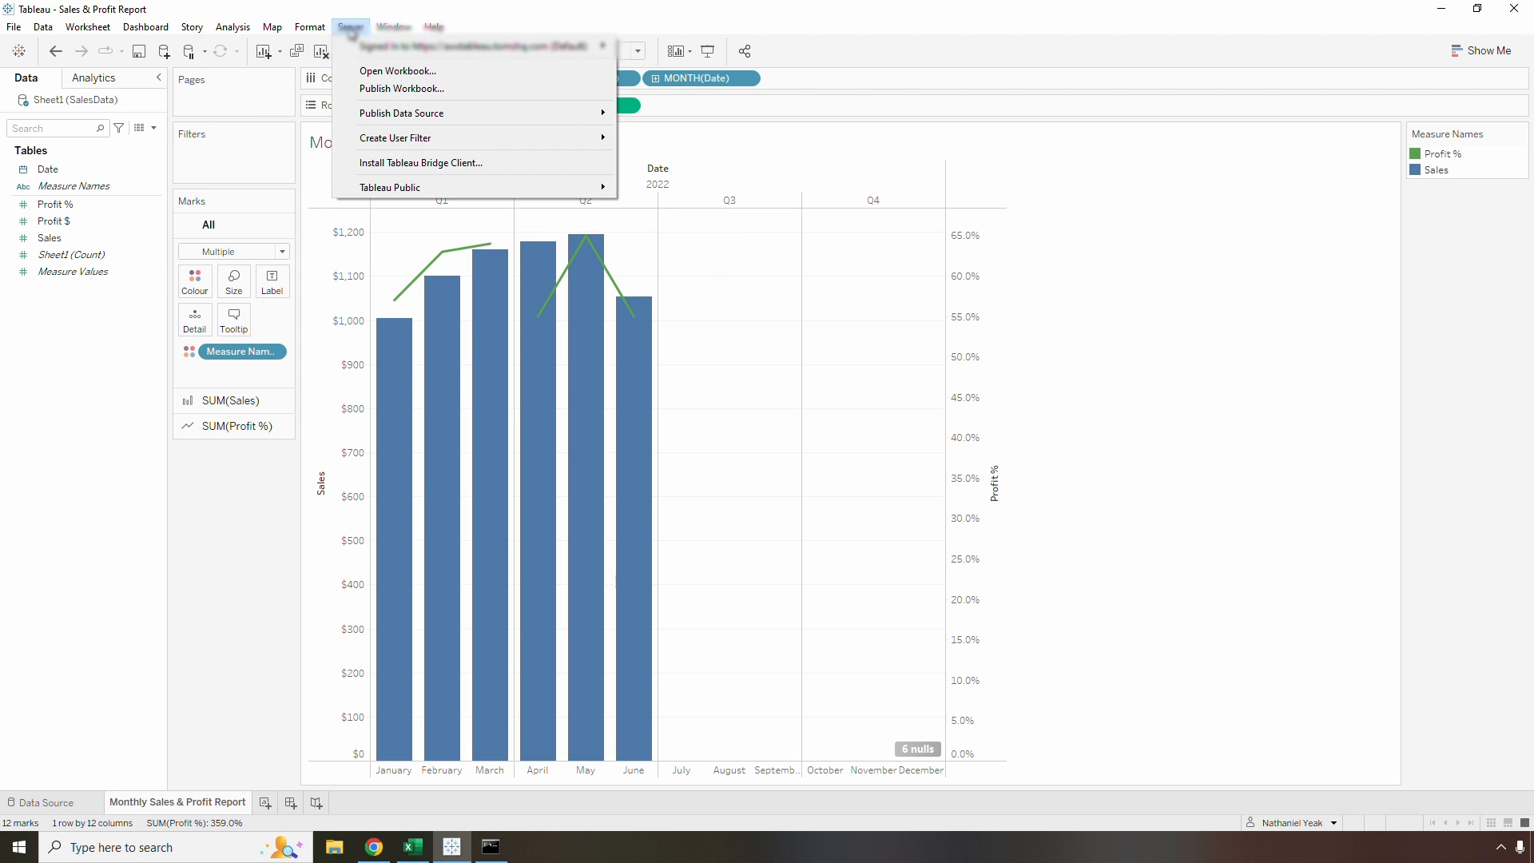
{"action": "left_click", "coordinate": [385, 92]}
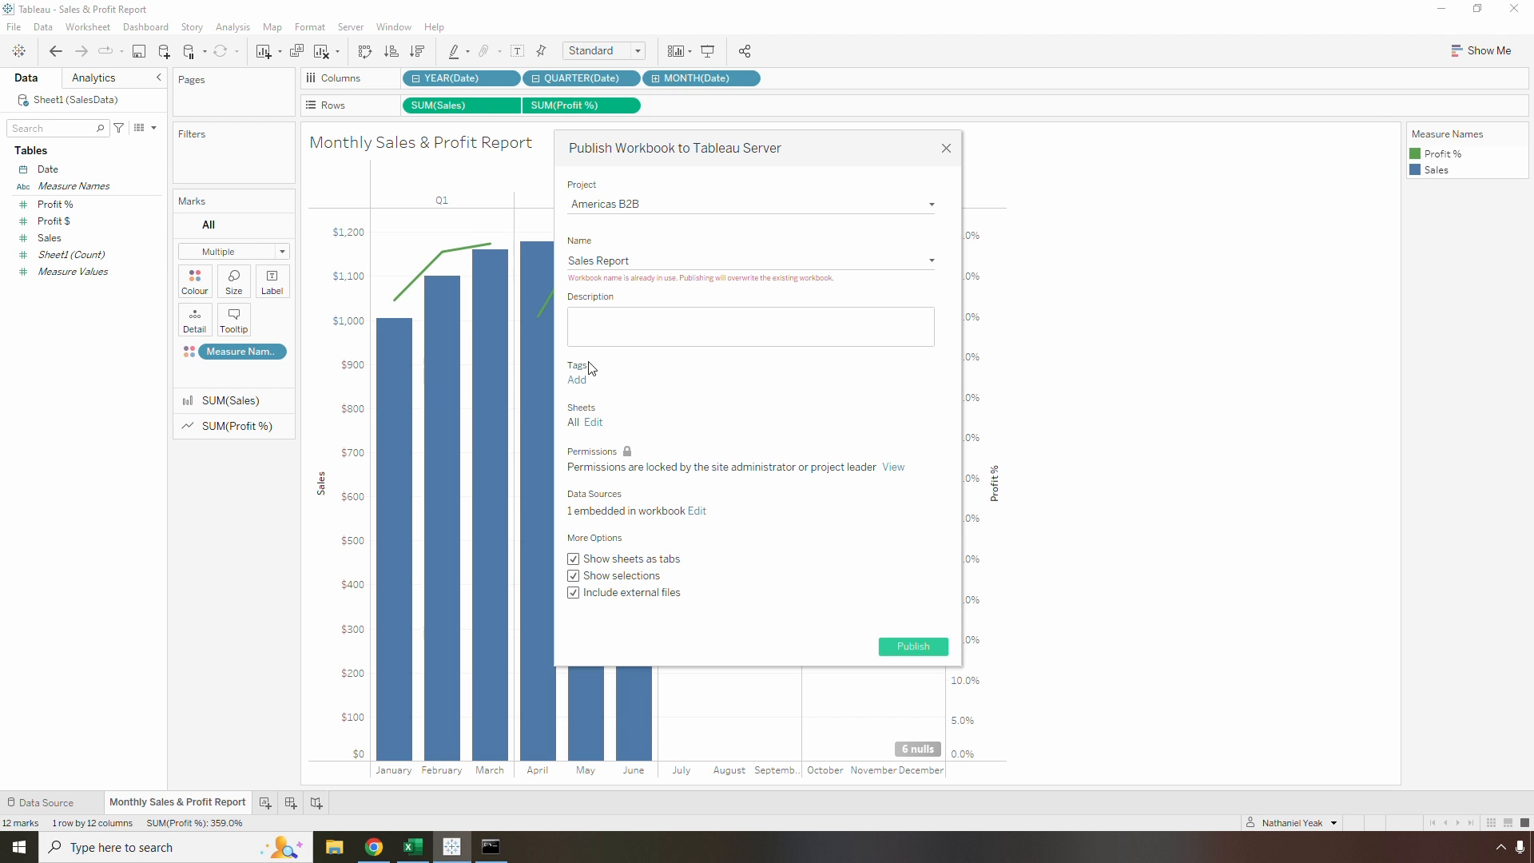
{"action": "left_click", "coordinate": [573, 594]}
{"action": "left_click", "coordinate": [835, 447]}
{"action": "left_click", "coordinate": [911, 646]}
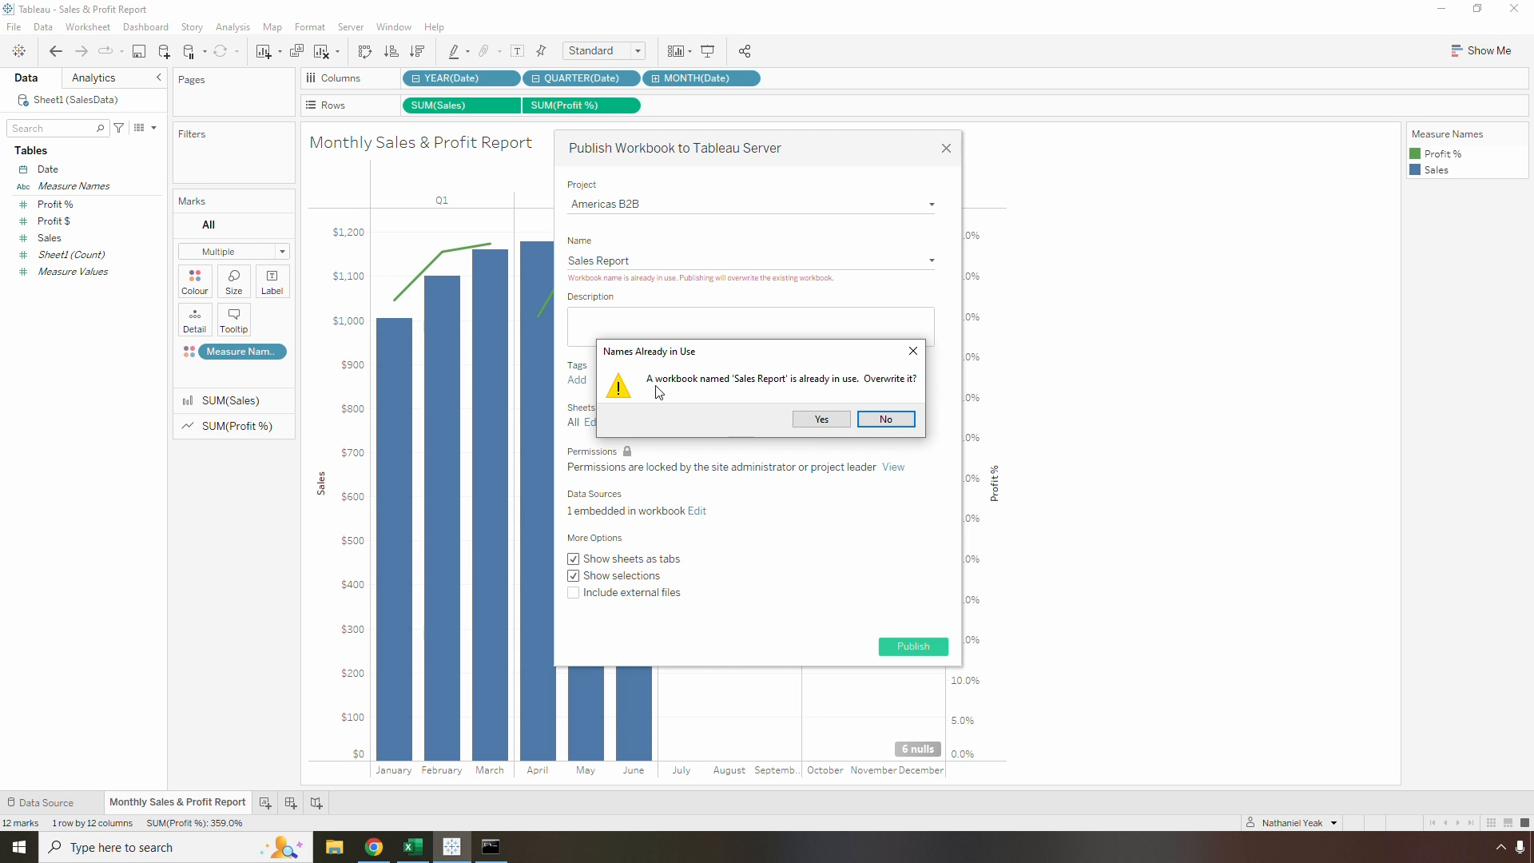
{"action": "left_click", "coordinate": [823, 421]}
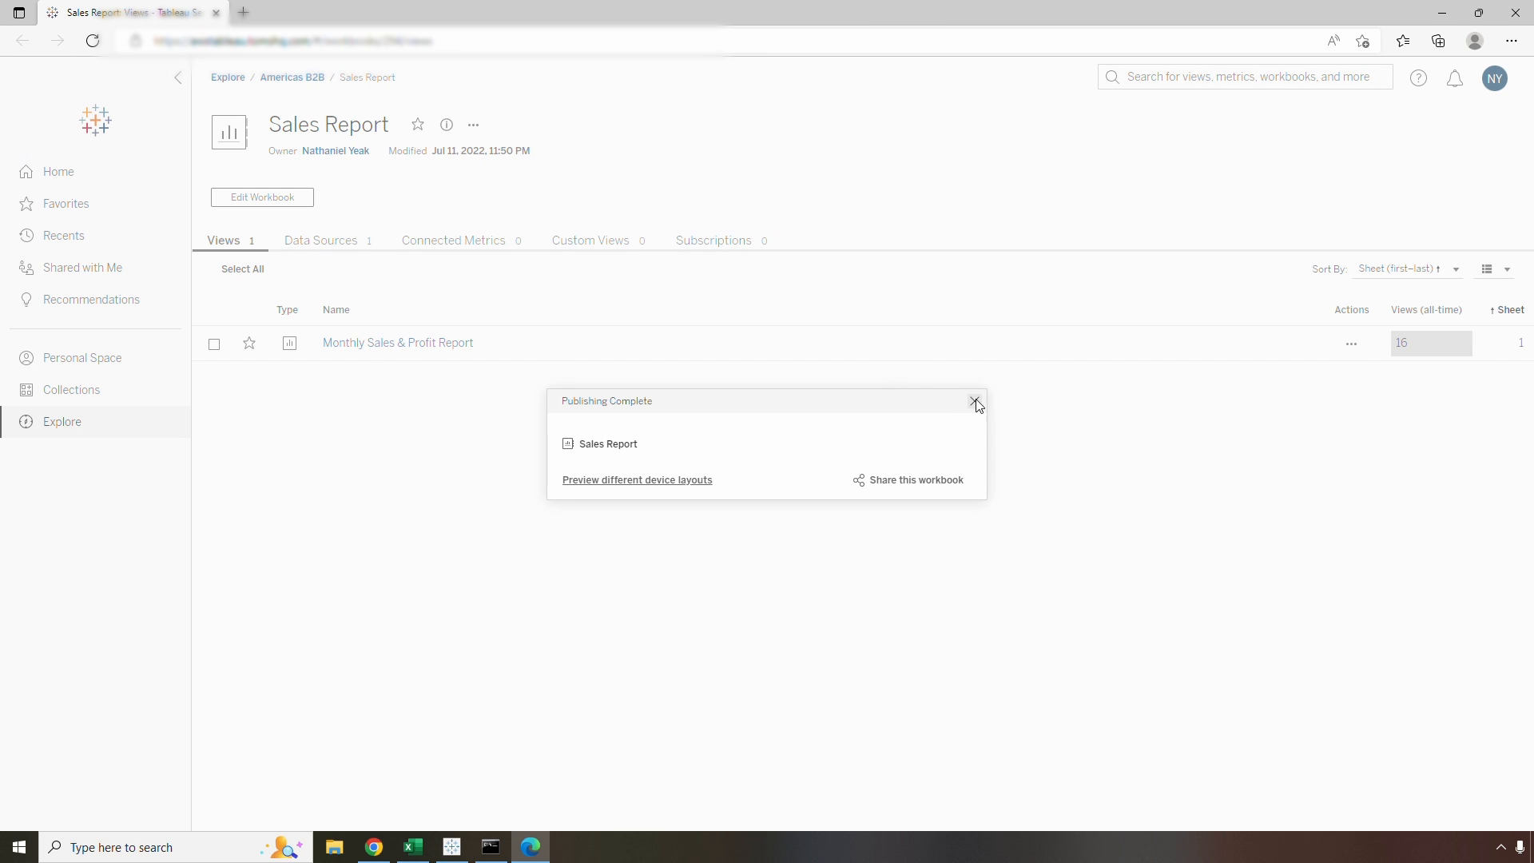
Dismiss the publishing notice and open the published Monthly Sales & Profit Report view
{"action": "left_click", "coordinate": [973, 401]}
{"action": "left_click", "coordinate": [397, 342]}
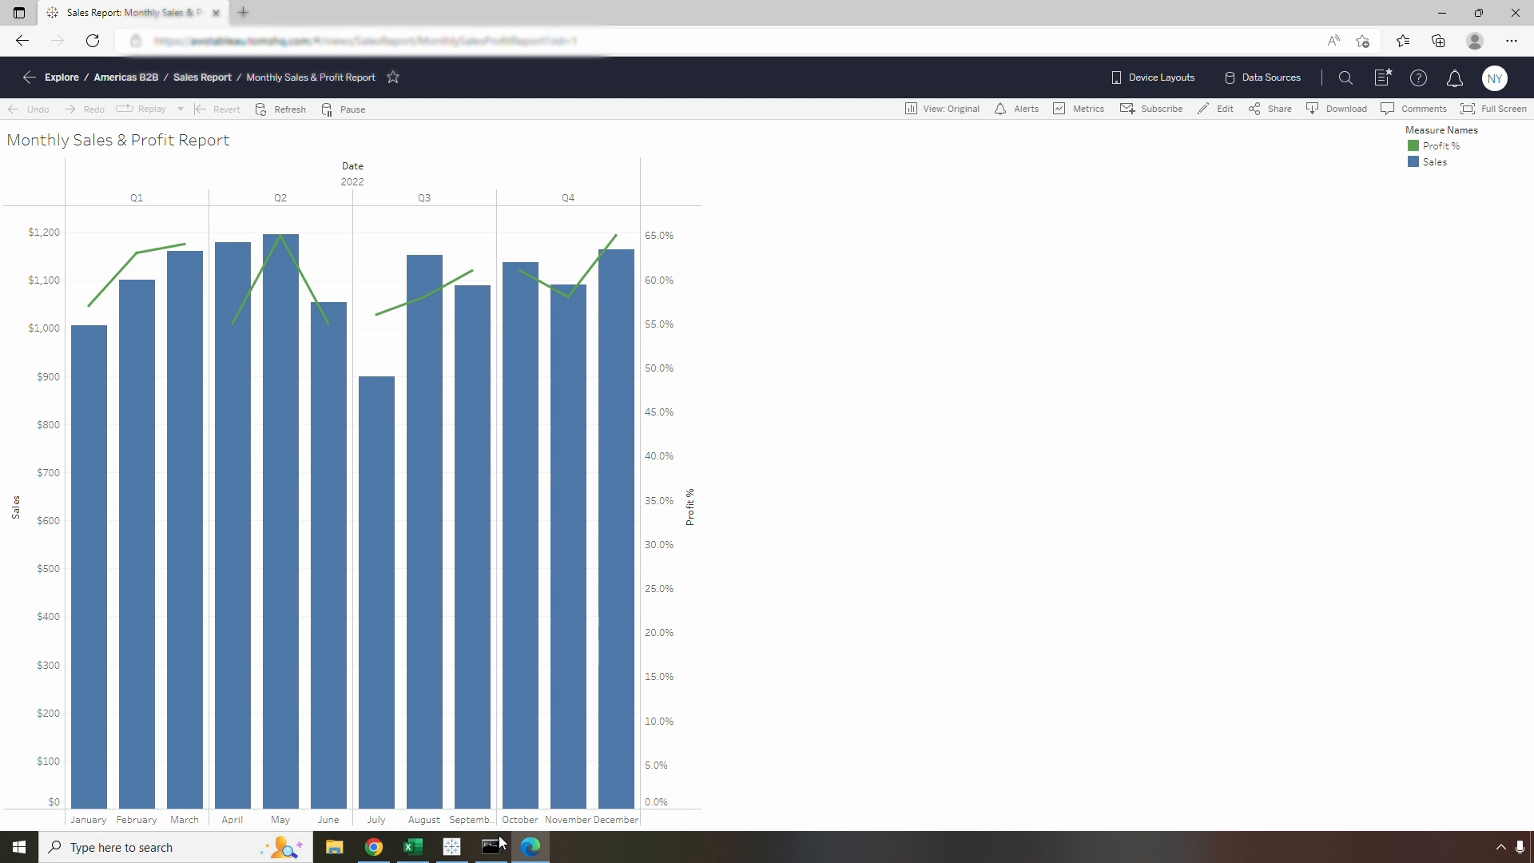
Switch to Excel, clear the July to December values in B8:D13 on Sheet1, and save the workbook
{"action": "left_click", "coordinate": [412, 846]}
{"action": "left_click", "coordinate": [102, 329]}
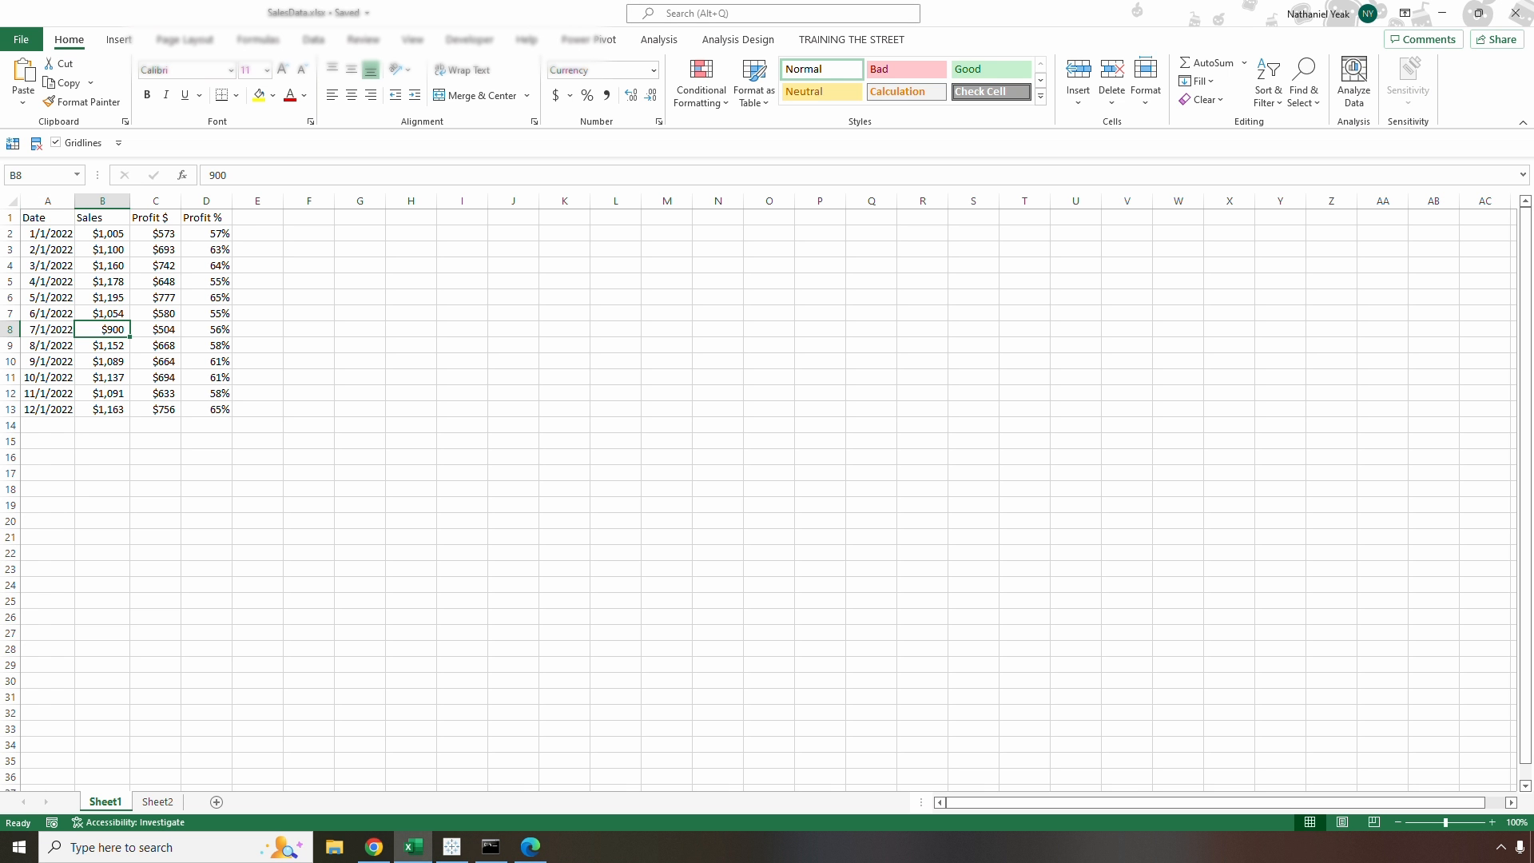
{"action": "key", "text": "ctrl+shift+Right"}
{"action": "key", "text": "ctrl+shift+Down"}
{"action": "key", "text": "Delete"}
{"action": "left_click", "coordinate": [48, 313]}
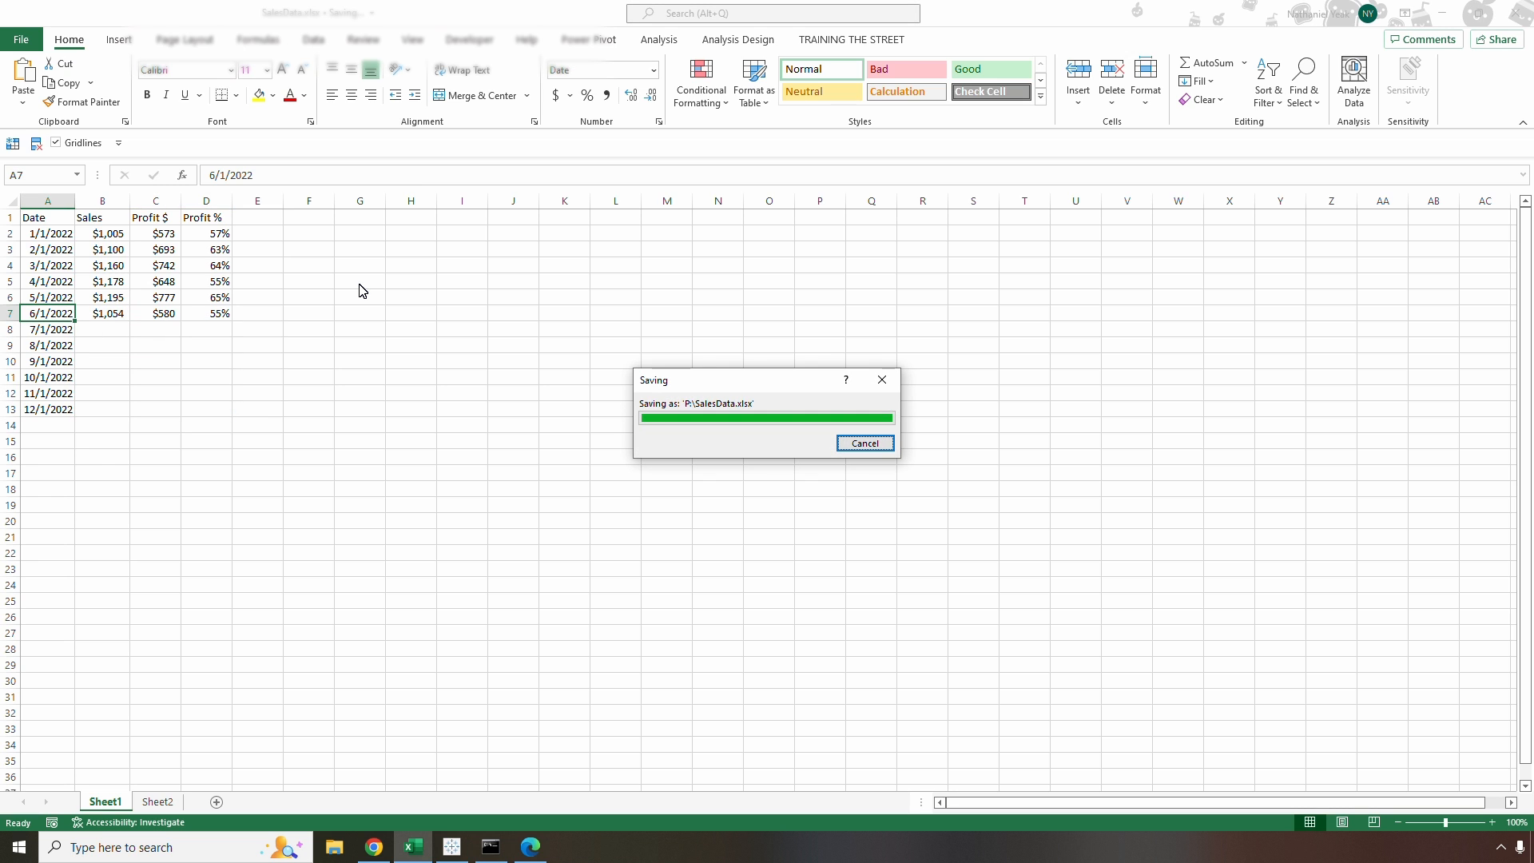
Switch to the published report in Edge and refresh its data
{"action": "left_click", "coordinate": [530, 847]}
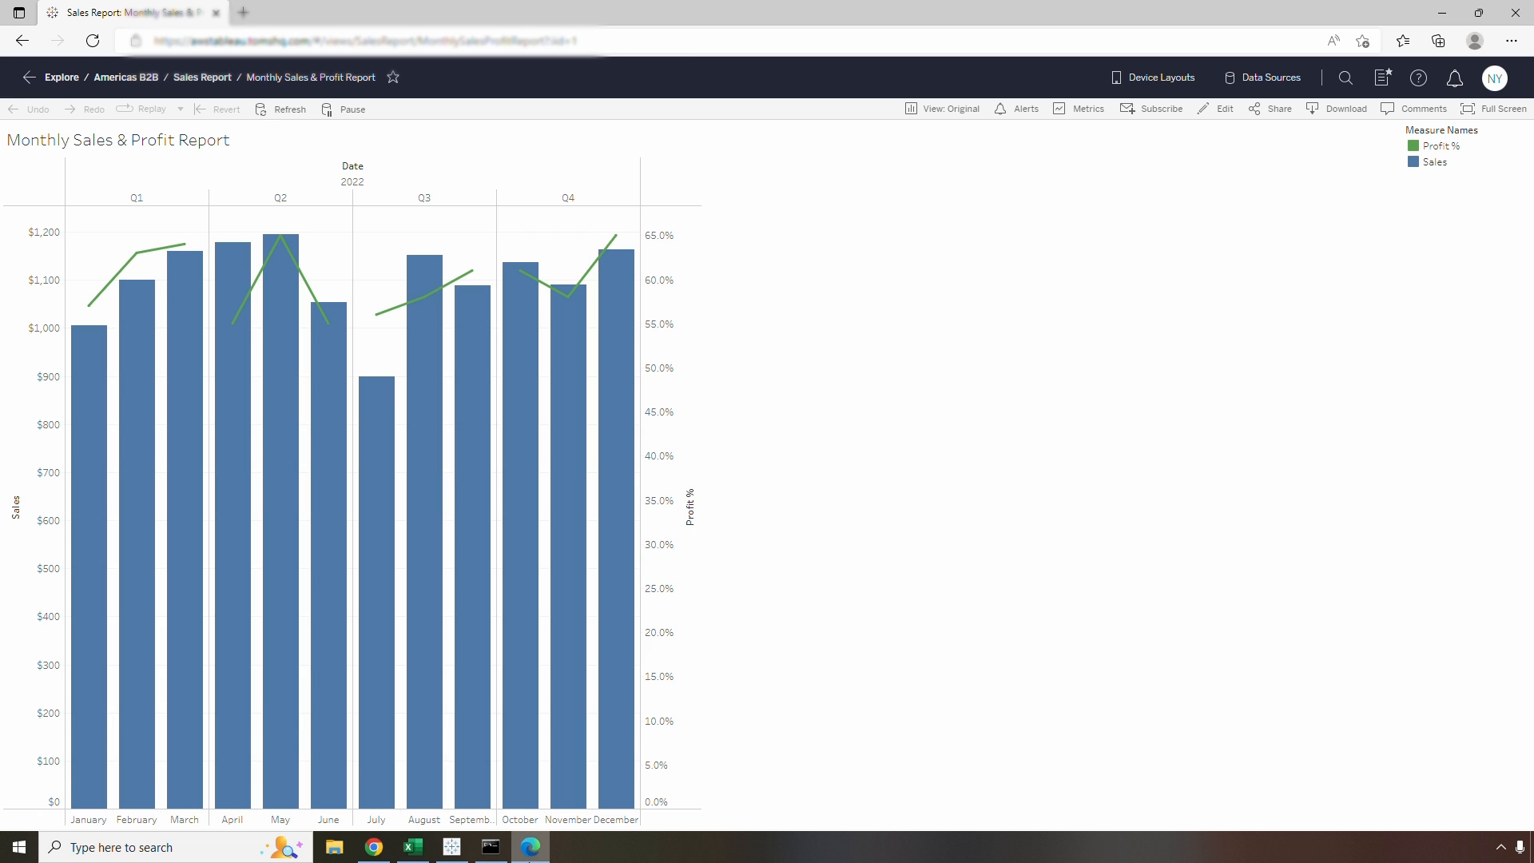
{"action": "left_click", "coordinate": [282, 109]}
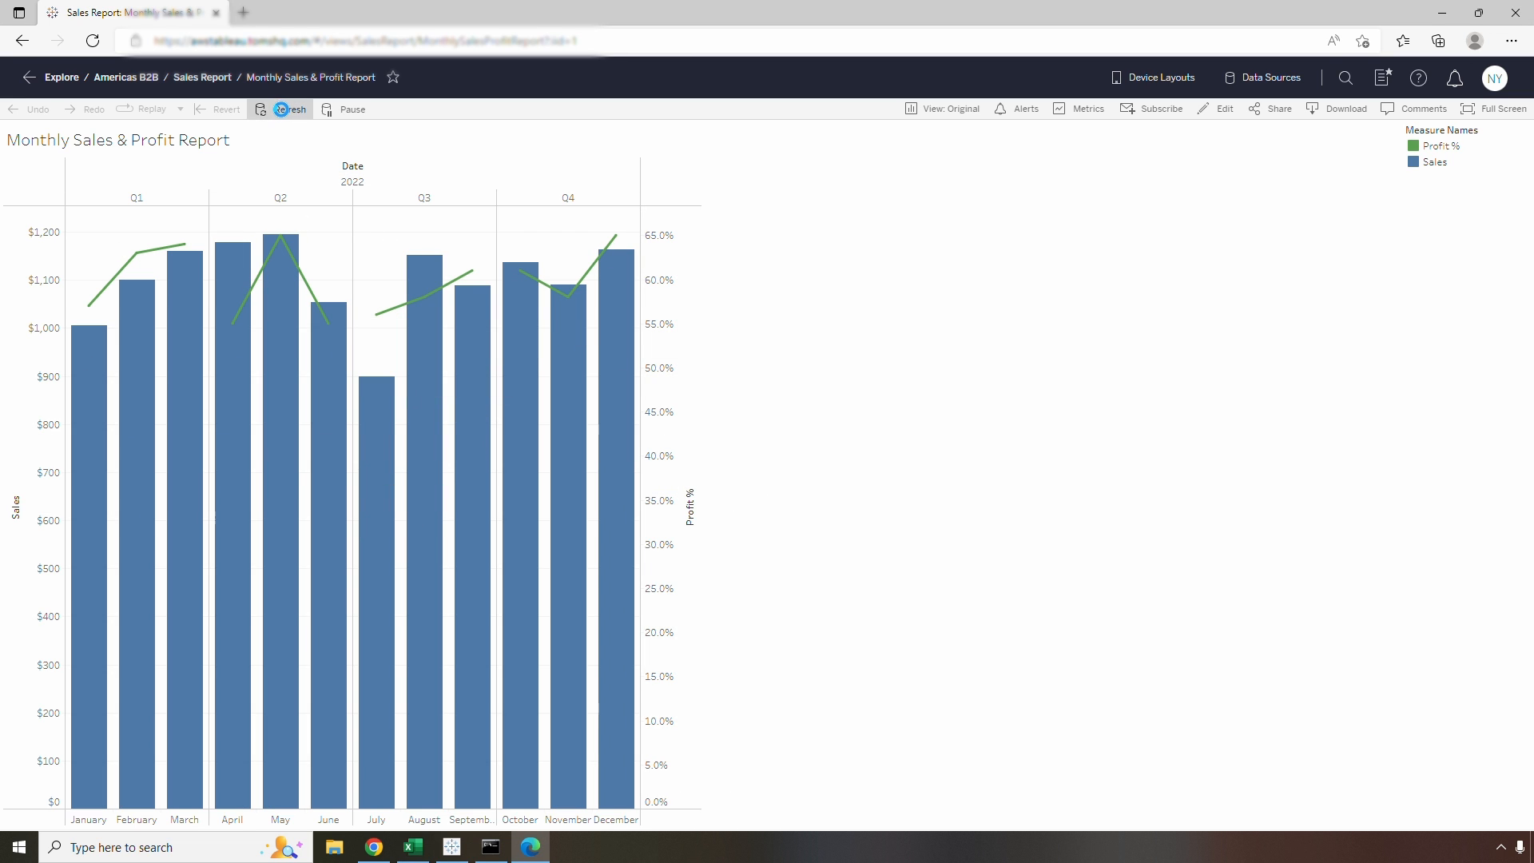